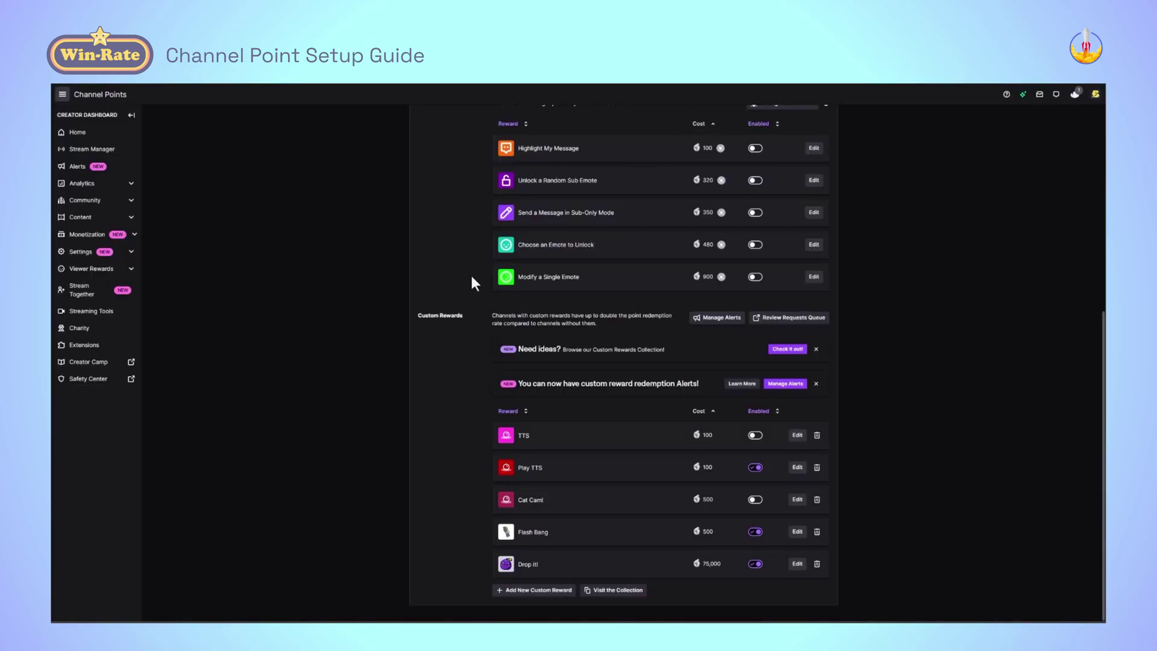
Scroll to the top of Twitch's Manage Power-ups & Channel Points page
scroll(391, 325, "up", 5)
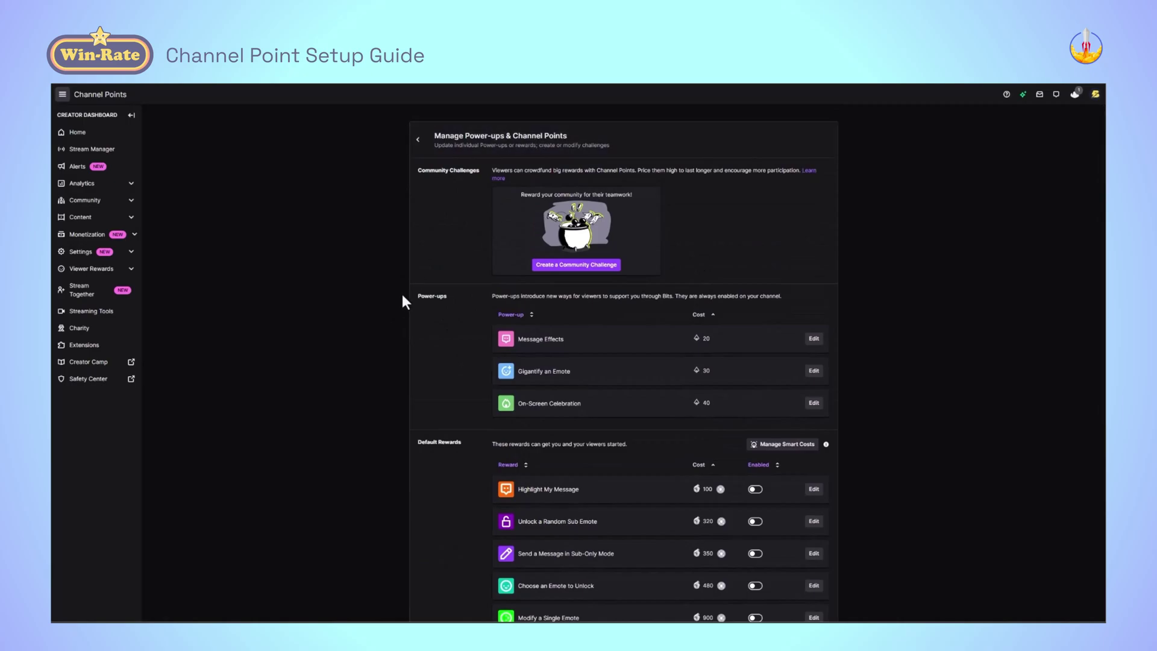
Scroll down to the Custom Rewards list showing TTS, Play TTS, Cat Cam!, Flash Bang and Drop it!
scroll(509, 385, "down", 6)
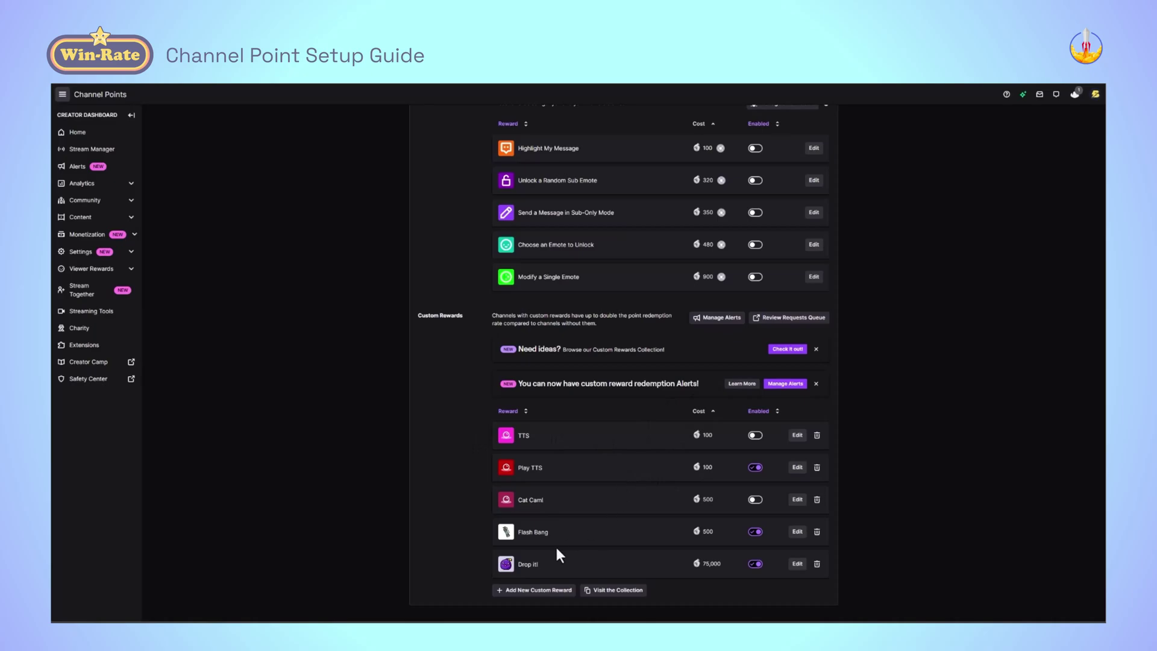
Create an enabled custom reward named 'Song Request' costing 100 channel points
left_click(542, 592)
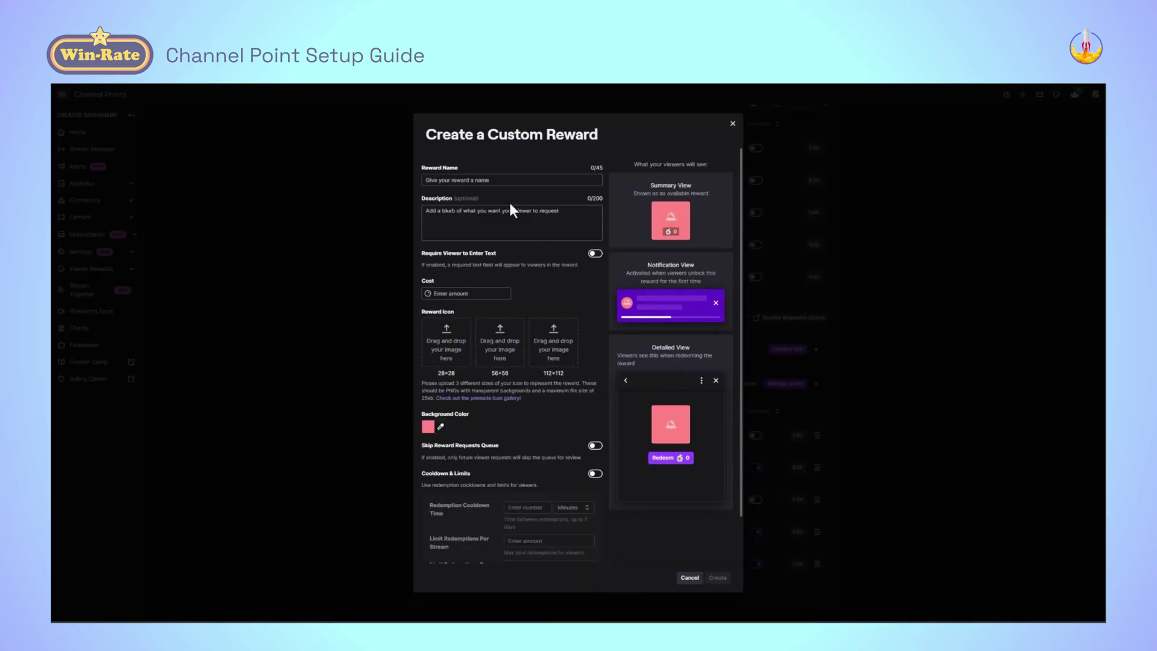
left_click(487, 180)
type("Song")
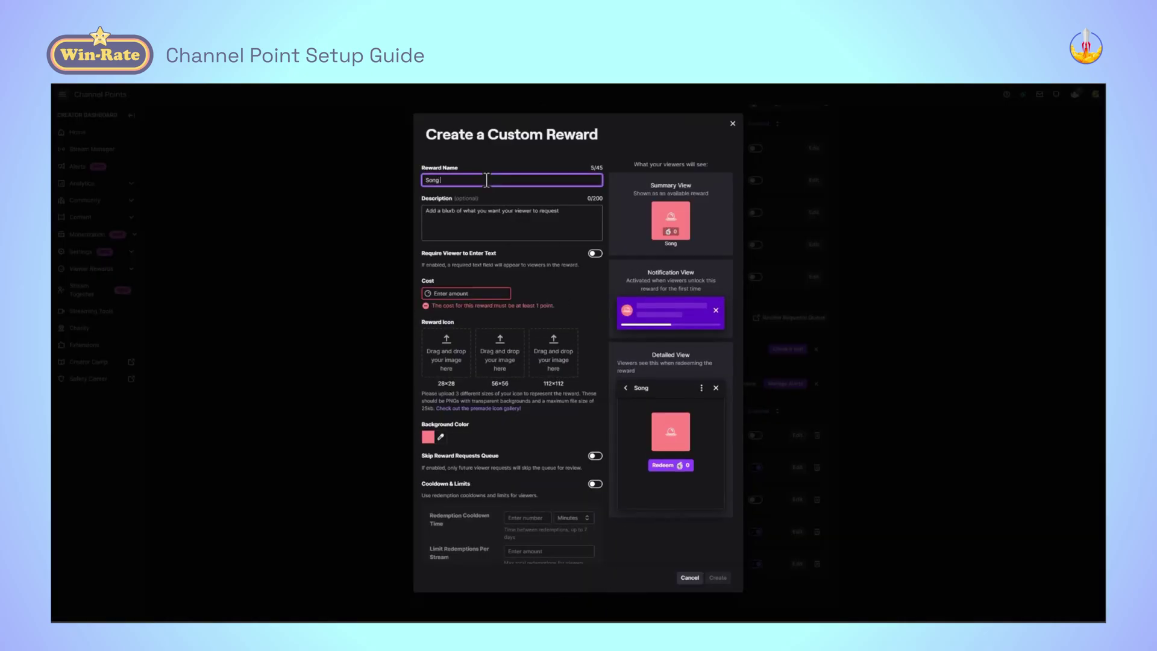
type(" Request")
left_click(487, 224)
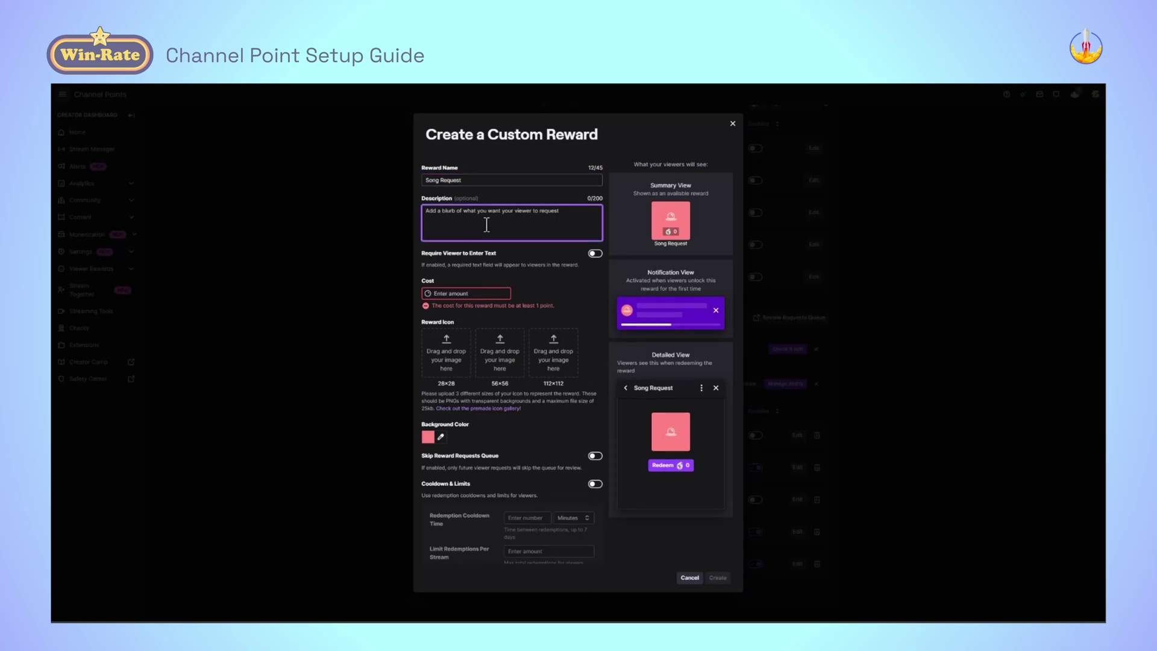
left_click(466, 294)
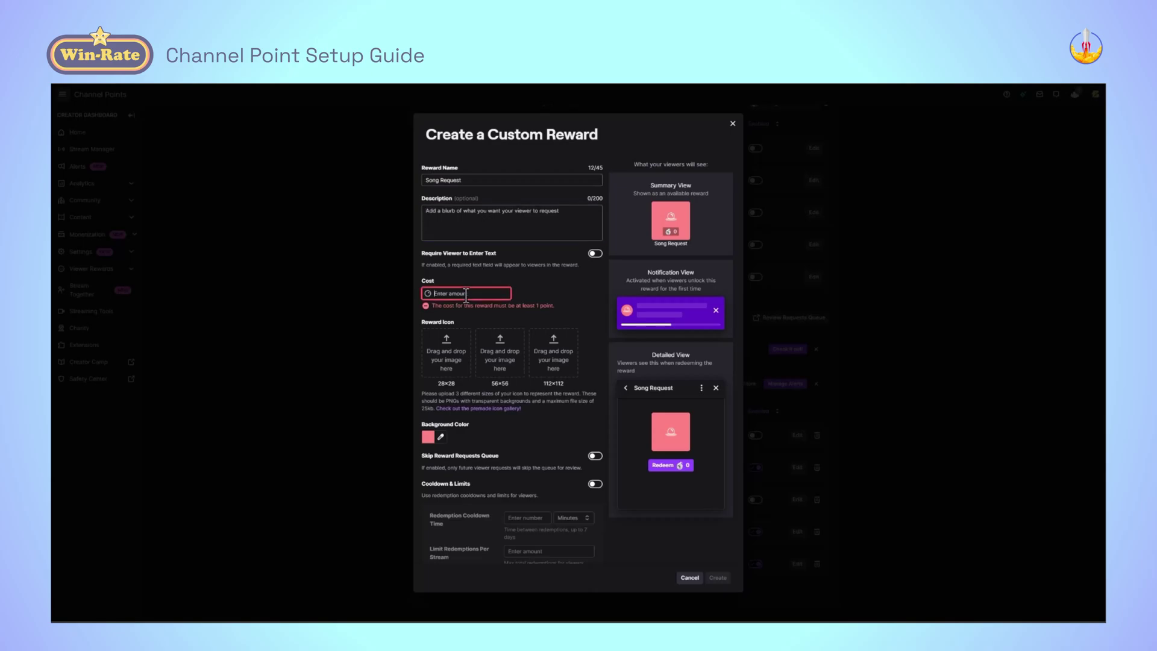
type("100")
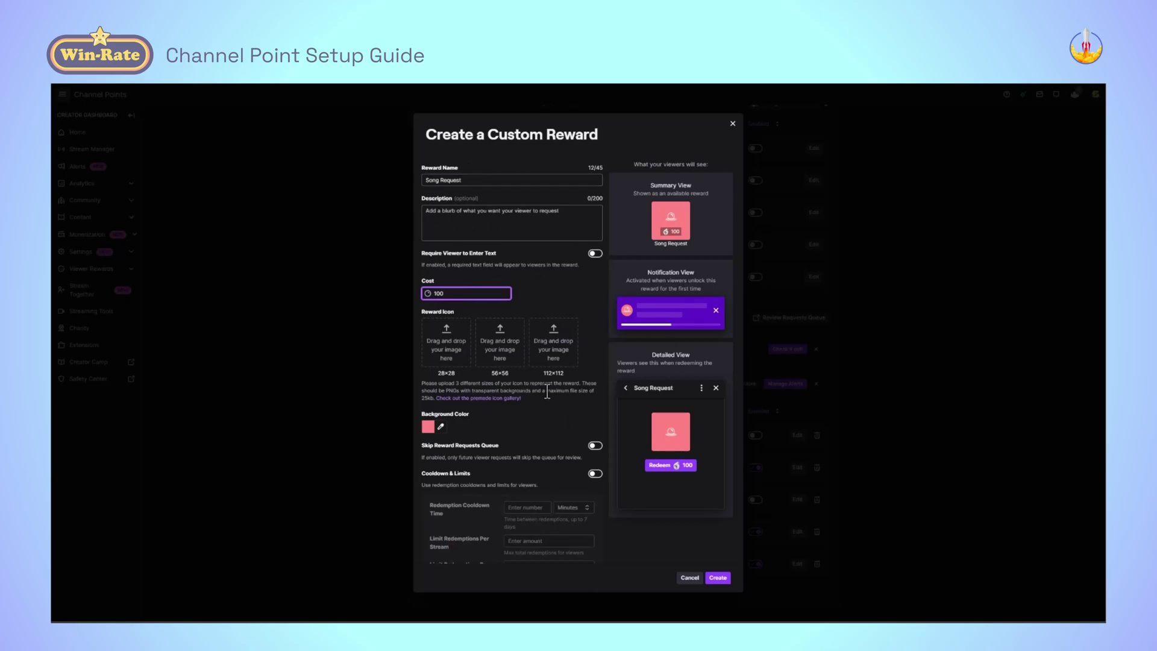
left_click(723, 583)
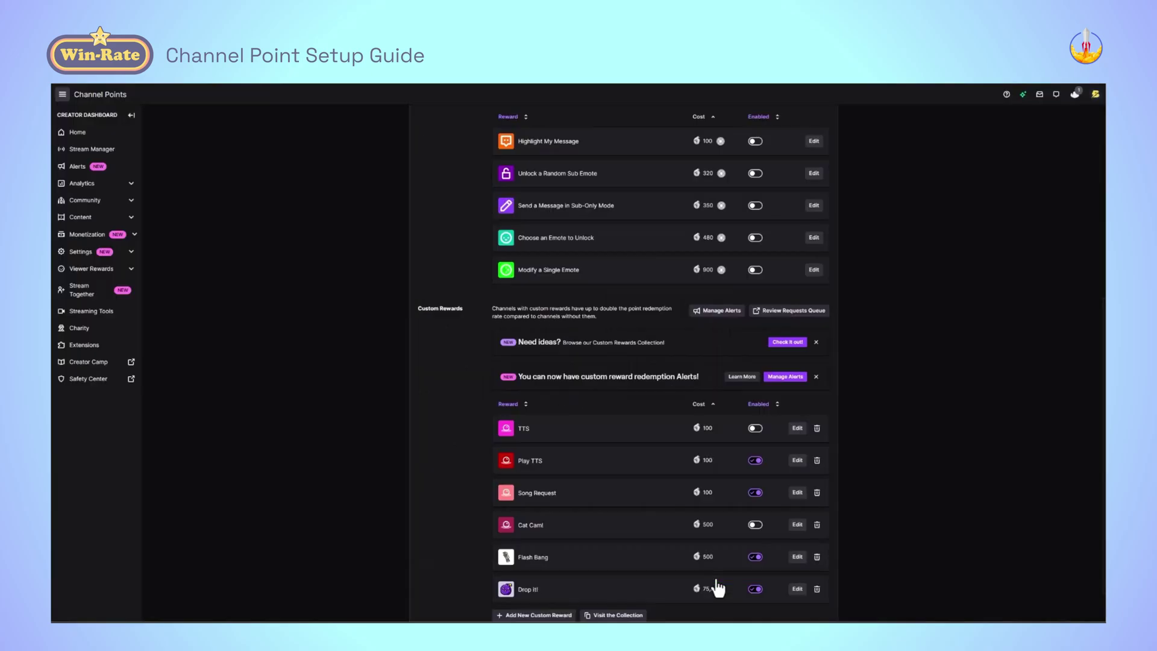
Select the 'Song Request' reward name text in the Custom Rewards list
scroll(582, 481, "down", 1)
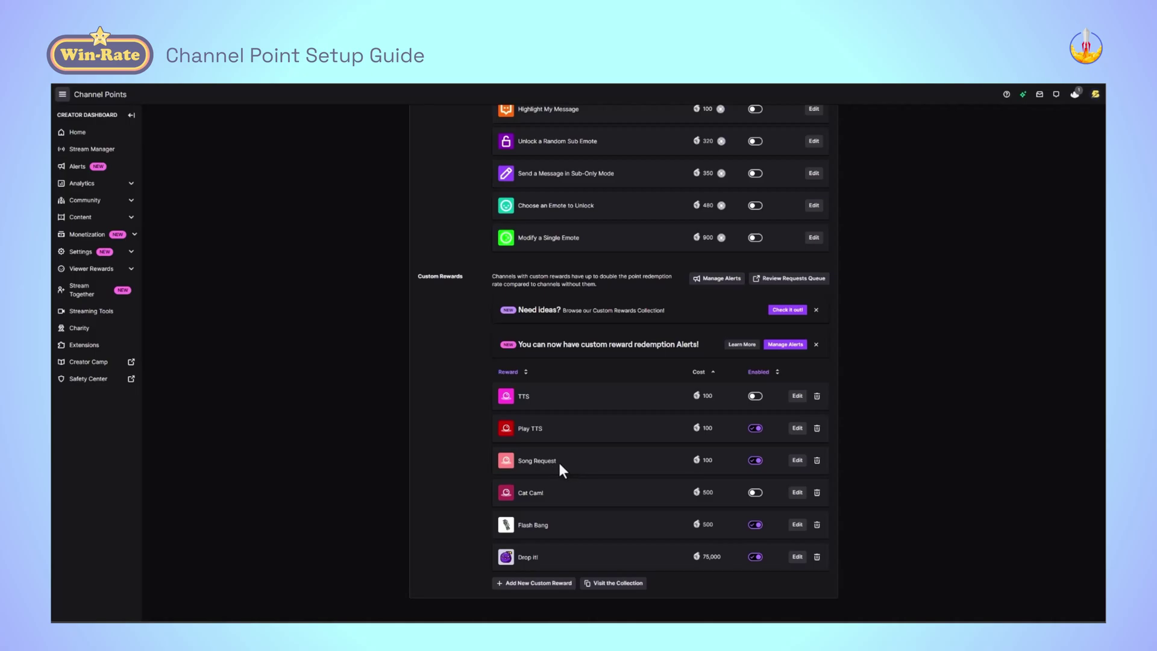
left_click_drag(547, 460, 517, 471)
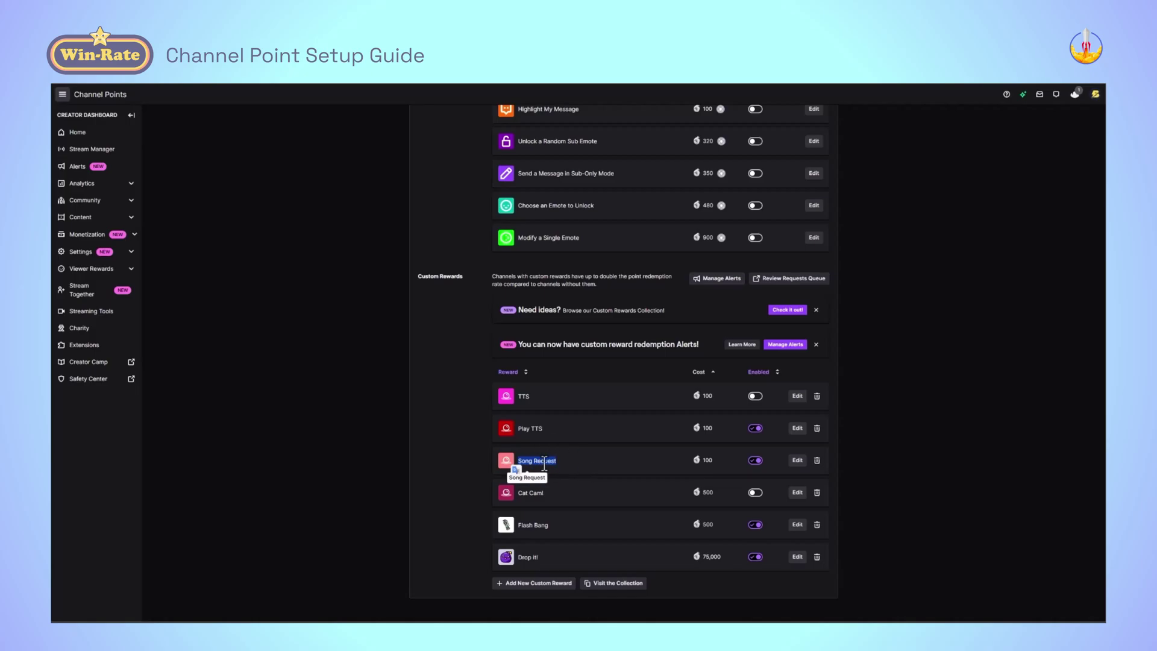
left_click_drag(534, 463, 555, 460)
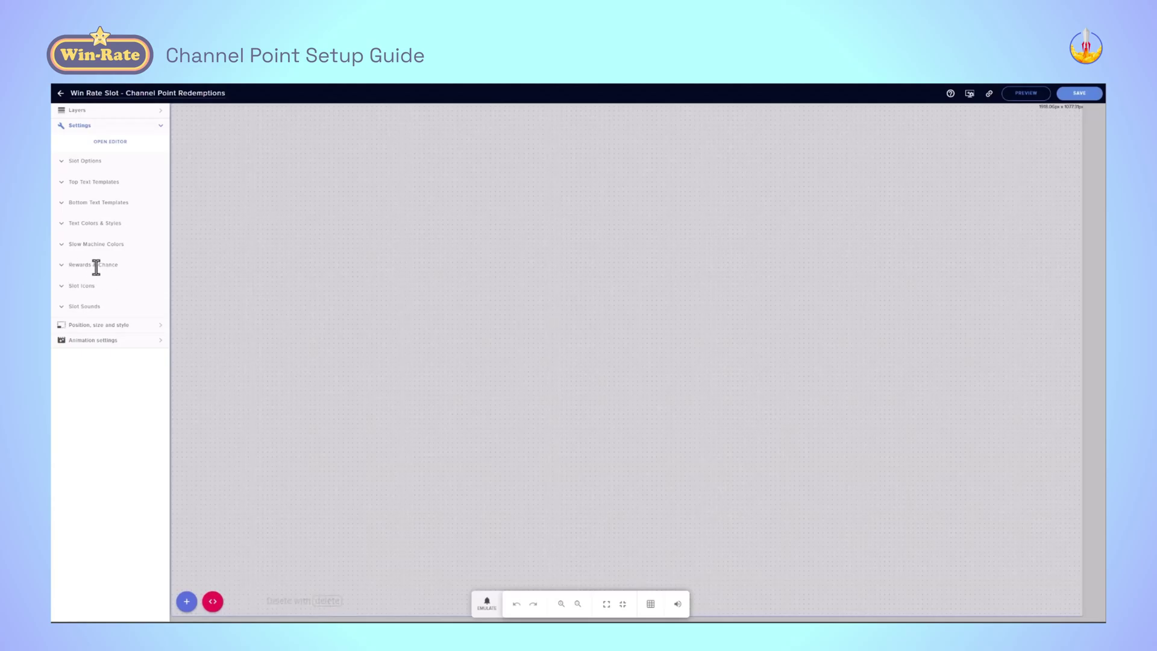
Clear the 'Drop it!' and 'flash bang' redemptions and paste 'Song Request' into Redemption 1
left_click(63, 269)
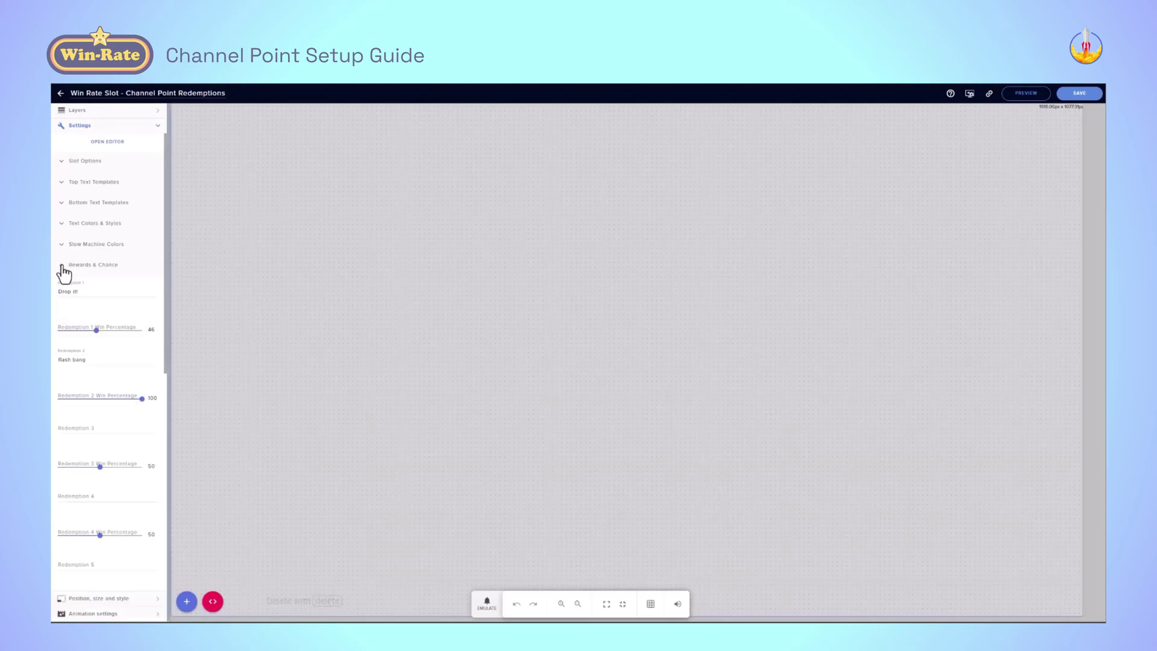
left_click_drag(96, 292, 58, 304)
key("BackSpace")
left_click_drag(96, 362, 56, 364)
key("BackSpace")
left_click(73, 292)
type("Song request")
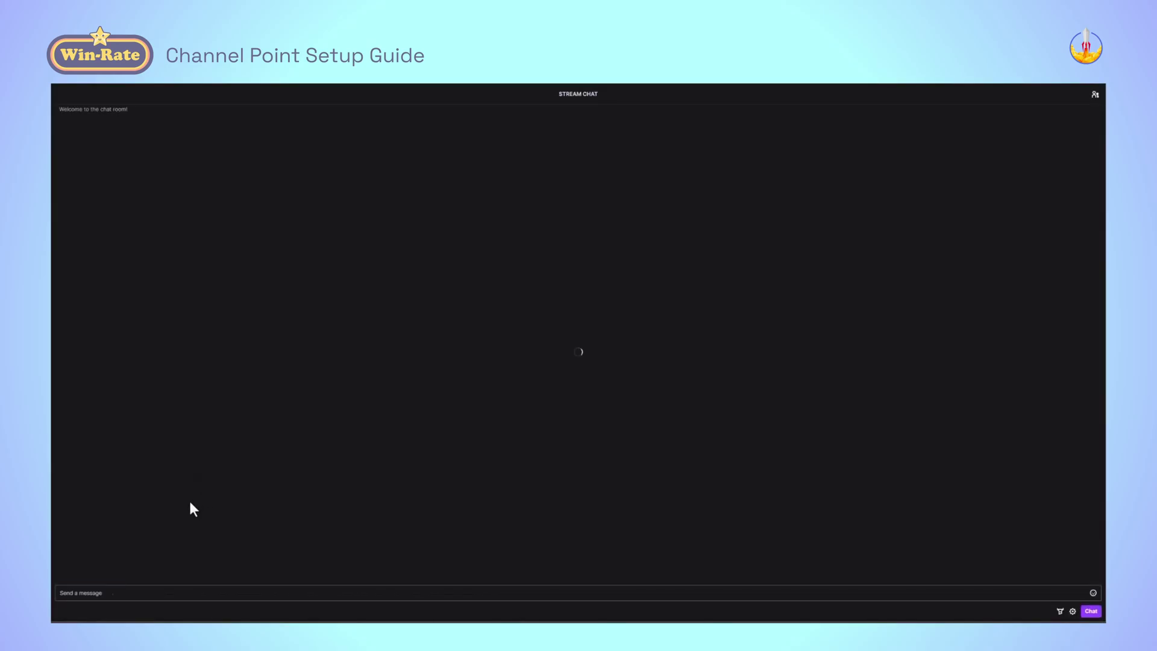
Redeem the Song Request reward for 100 points from the chat popout's channel points panel
left_click(81, 613)
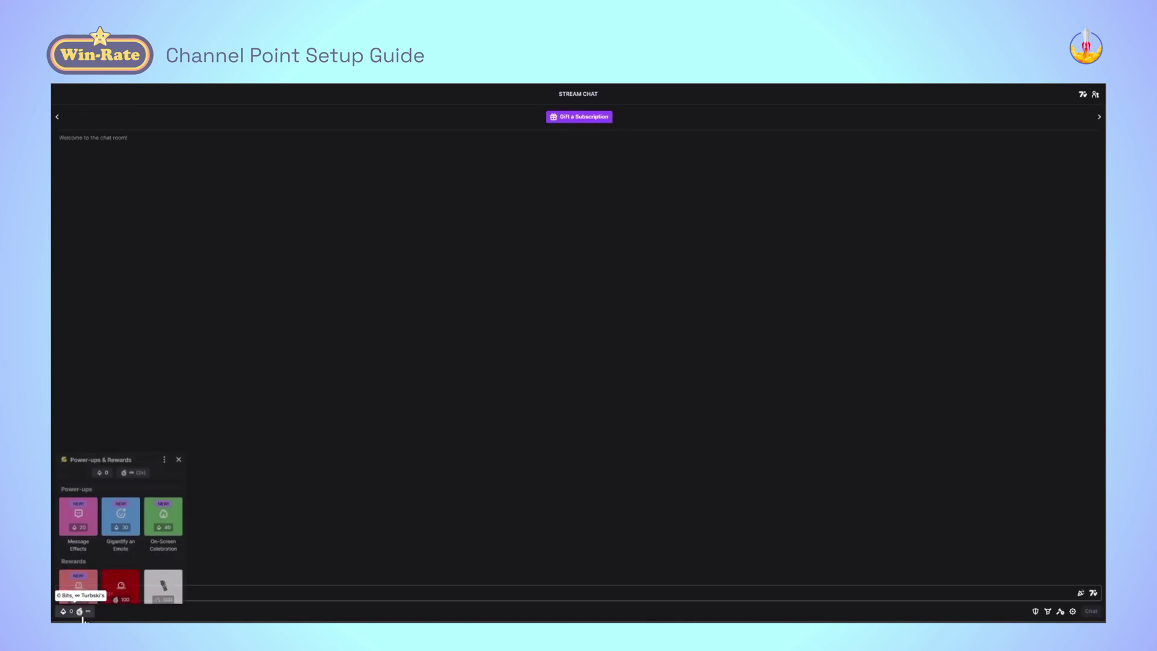
scroll(114, 588, "down", 3)
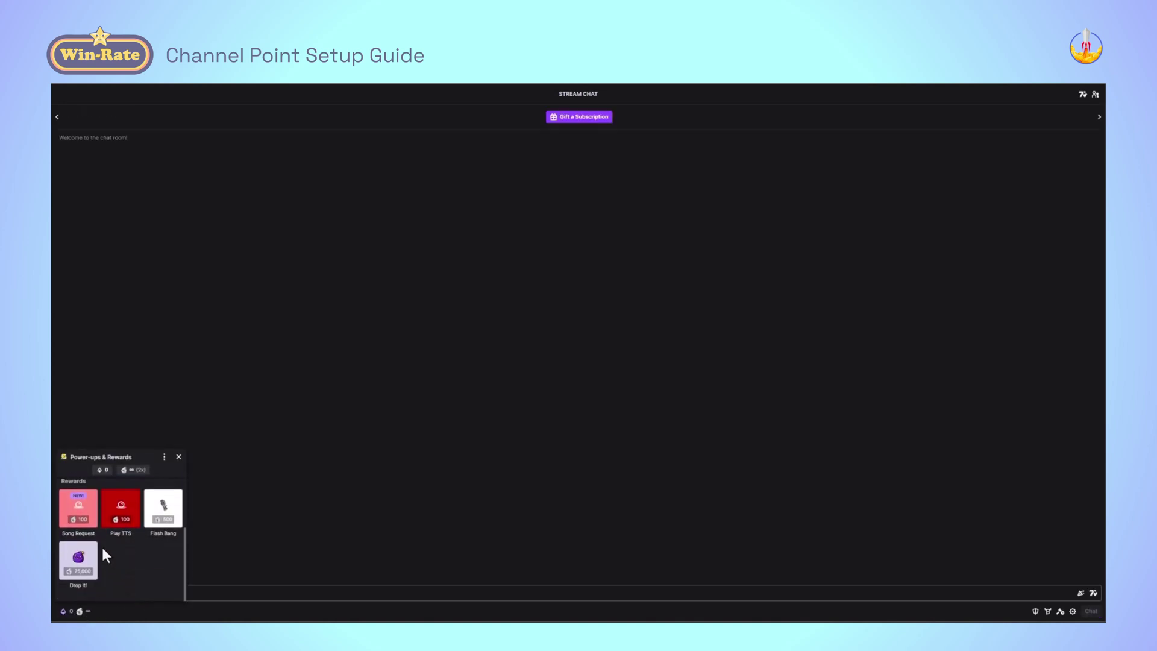
left_click(78, 509)
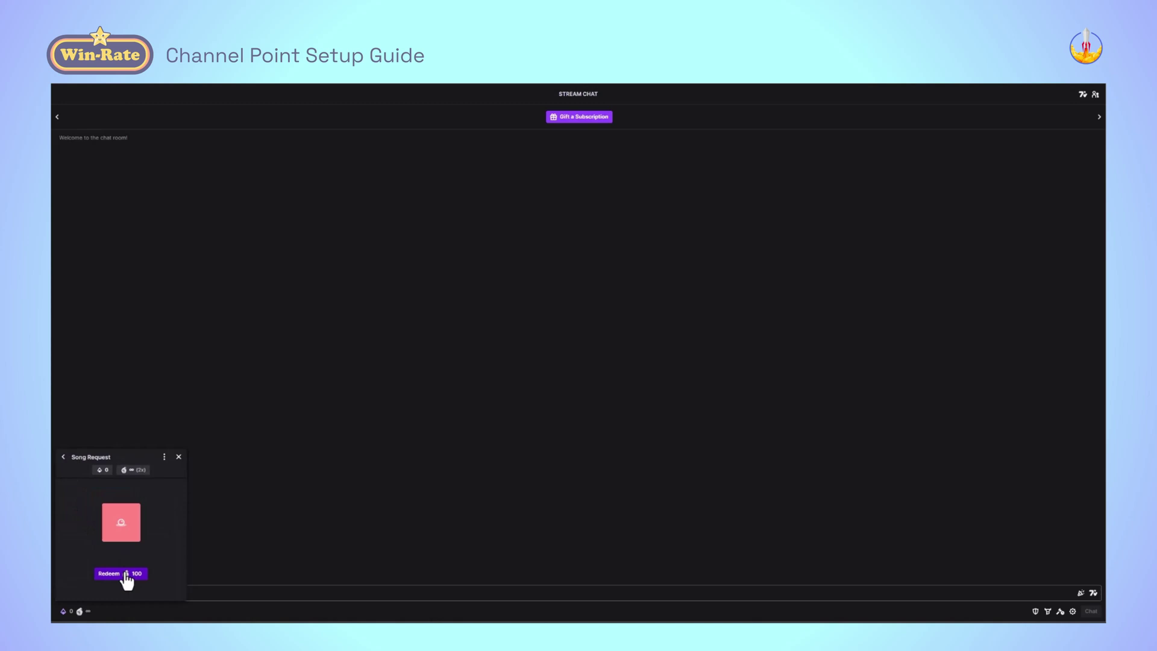
left_click(126, 574)
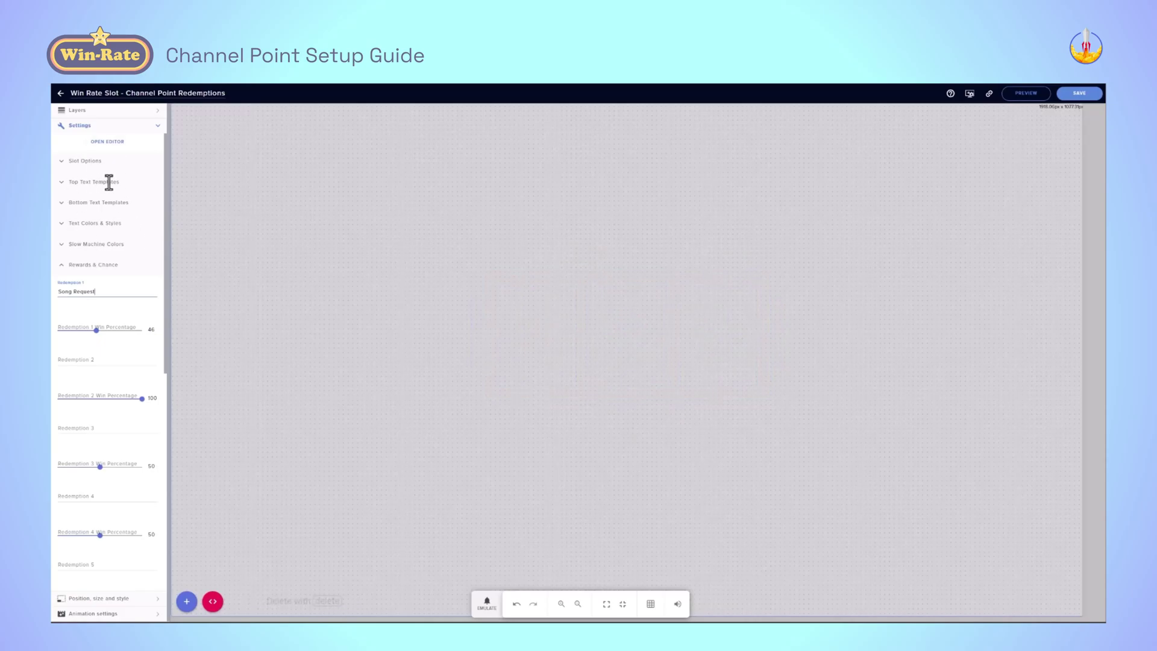
Copy the Win Rate Slot overlay URL with the top-bar link icon
scroll(85, 421, "down", 7)
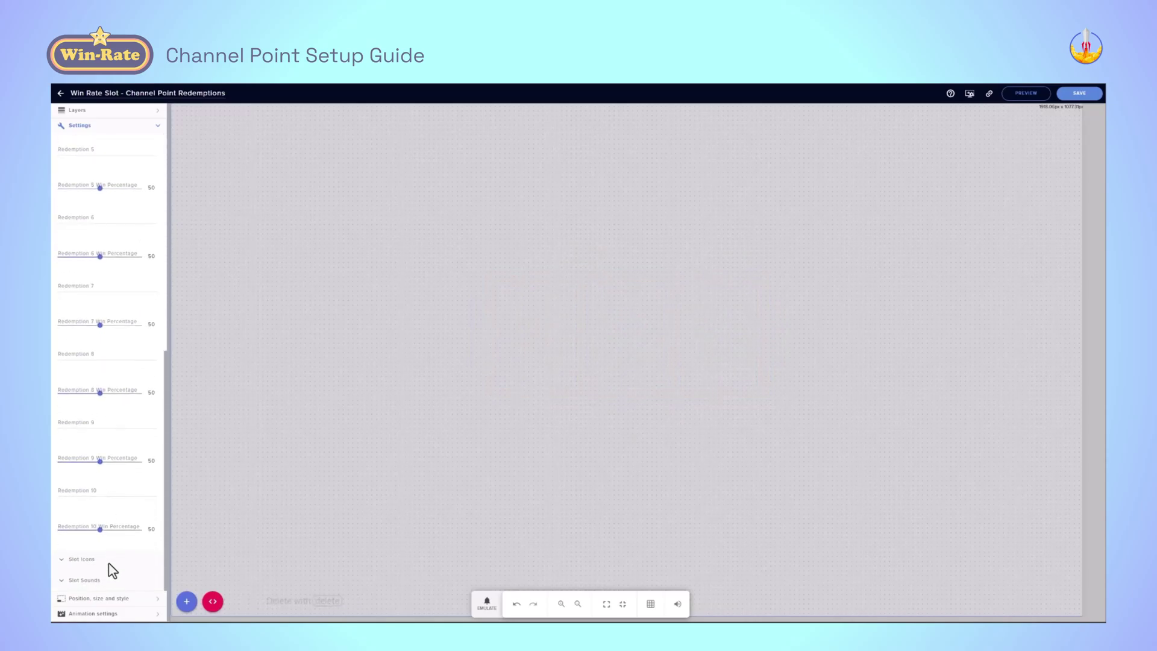
scroll(87, 500, "up", 3)
scroll(90, 478, "down", 3)
scroll(117, 428, "up", 8)
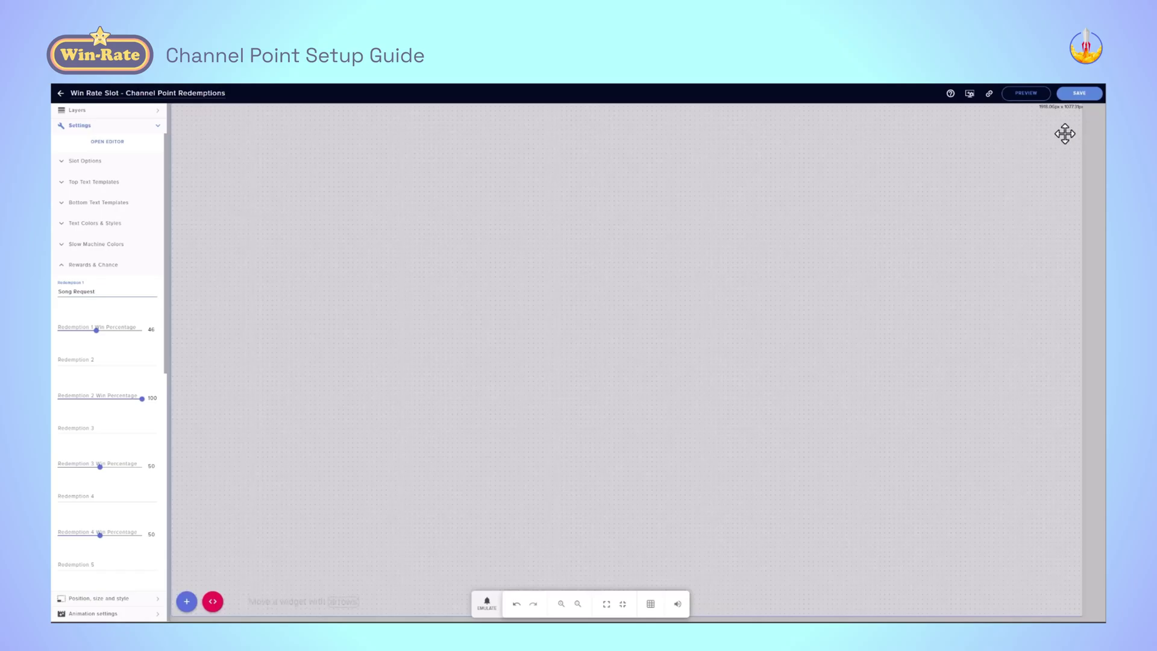
left_click(989, 94)
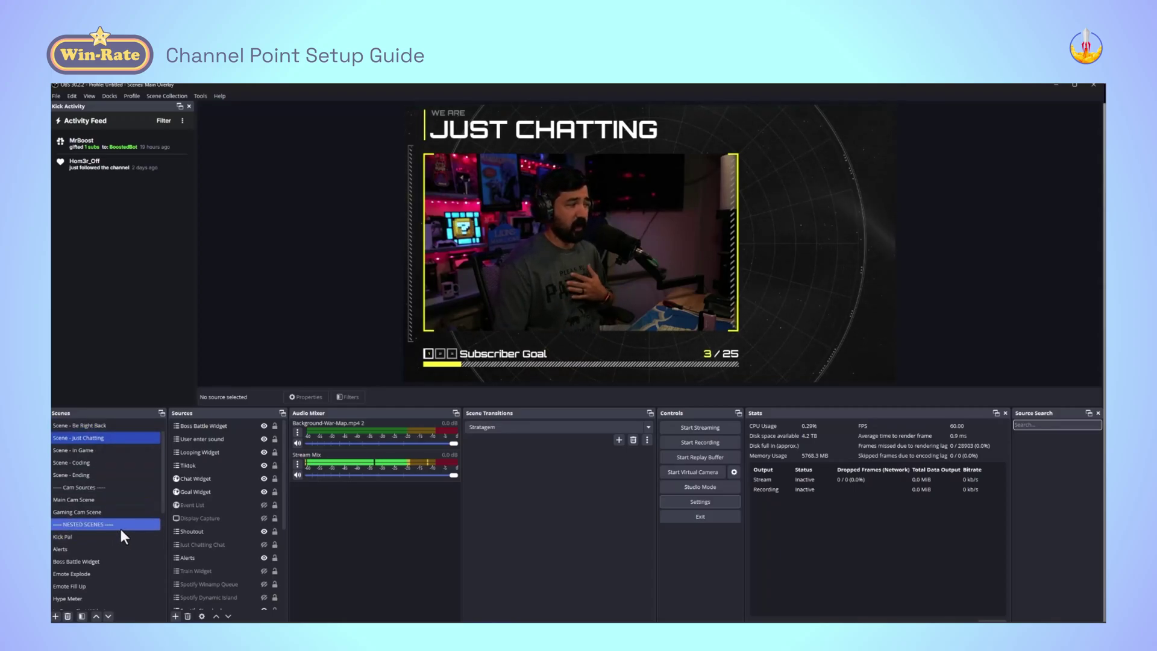
With Emote Fill Up selected, add a new scene named 'Slot Redemption'
left_click(77, 587)
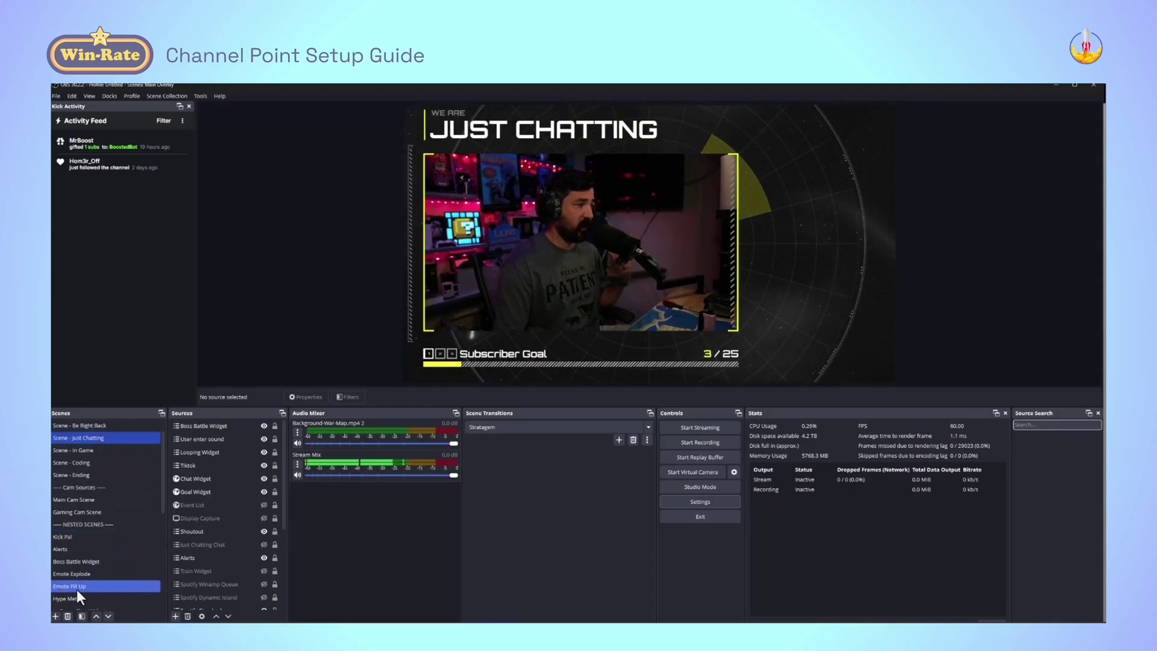
left_click(55, 617)
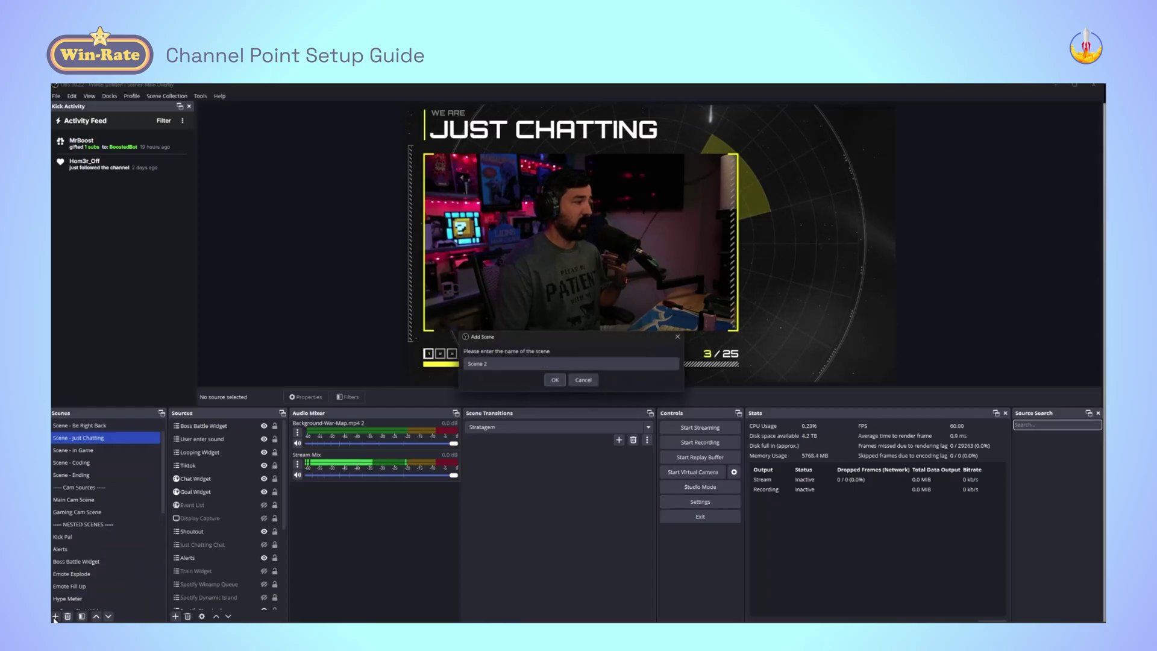
left_click(501, 366)
key("ctrl+a")
key("BackSpace")
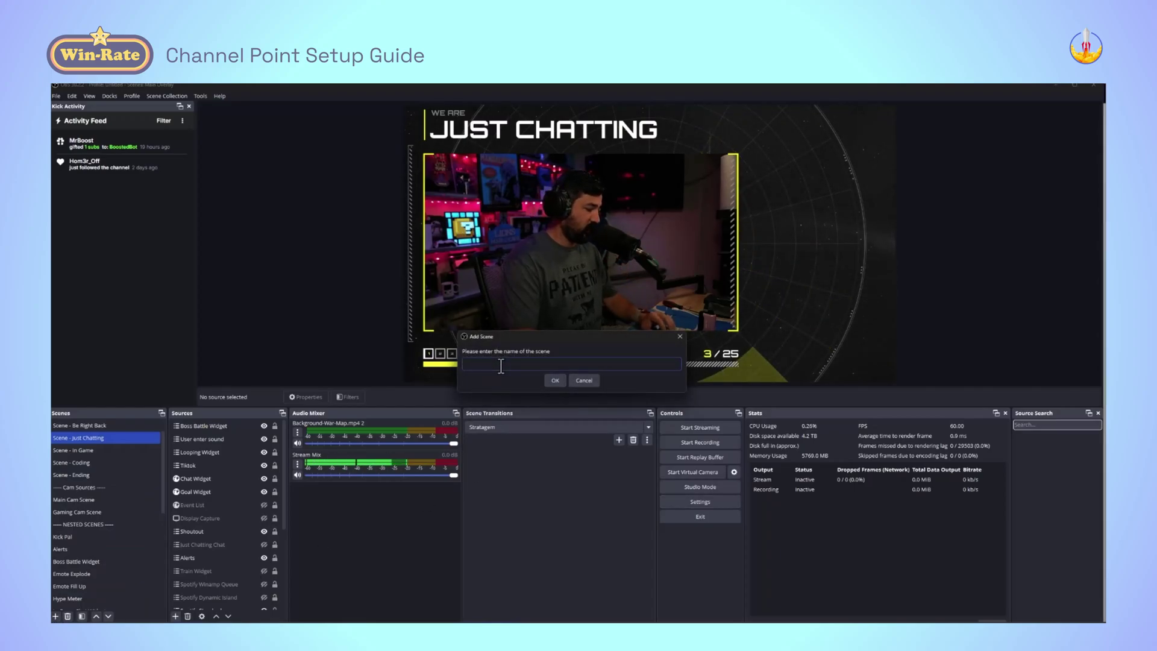
type("Slots")
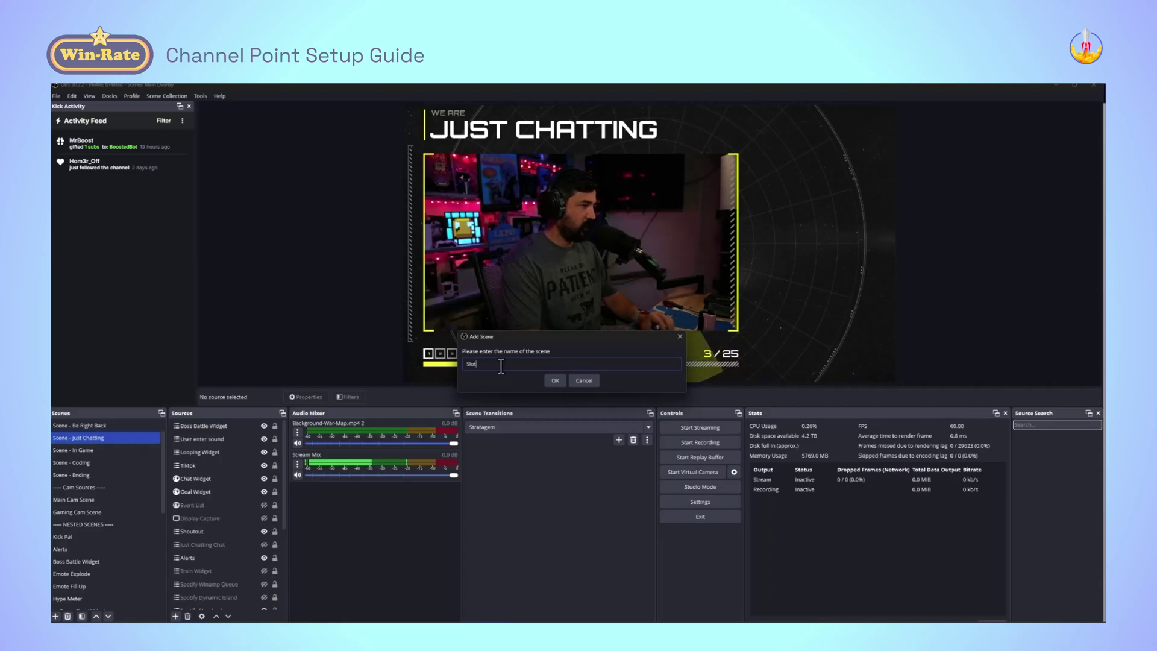
key("BackSpace")
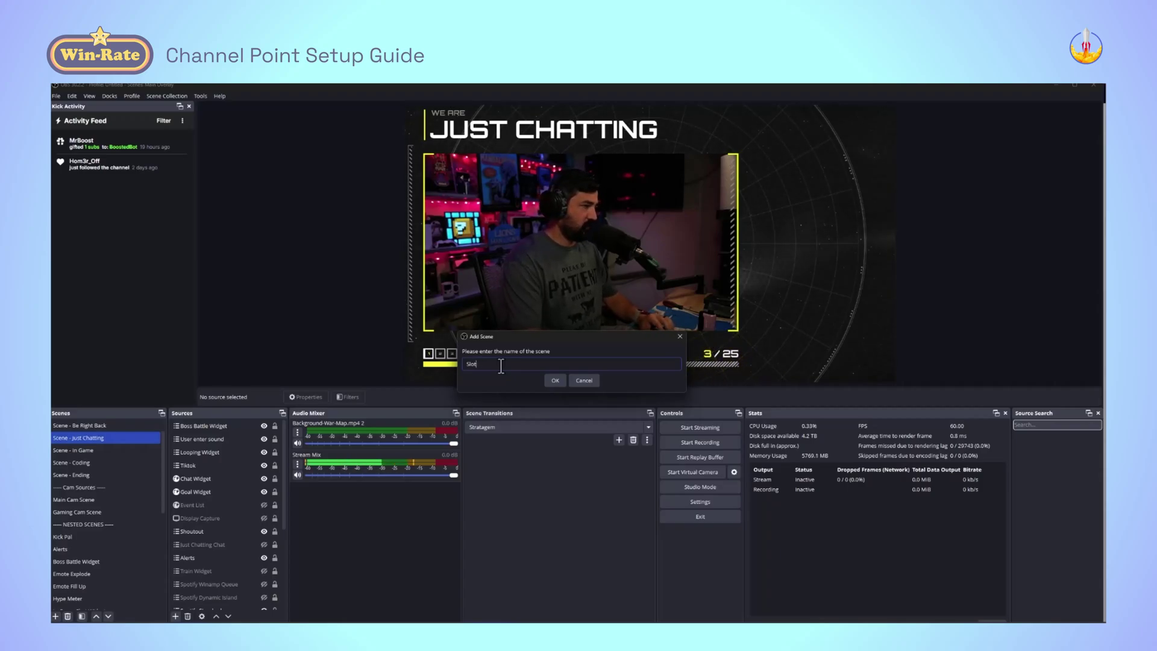
type("Redemption")
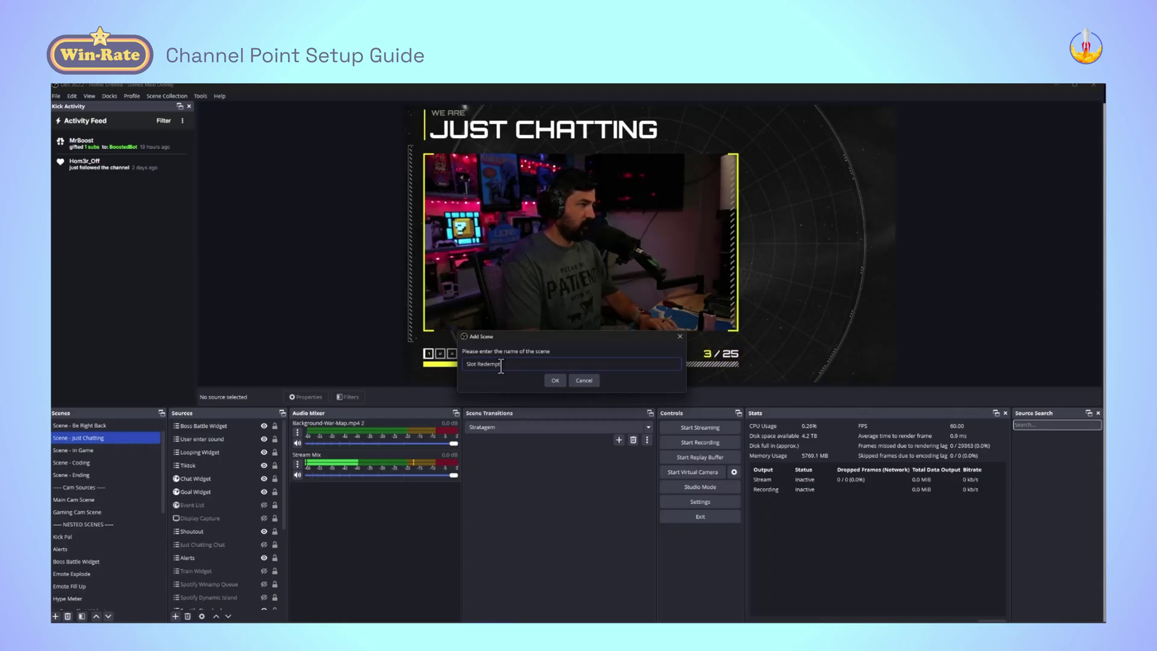
left_click(553, 381)
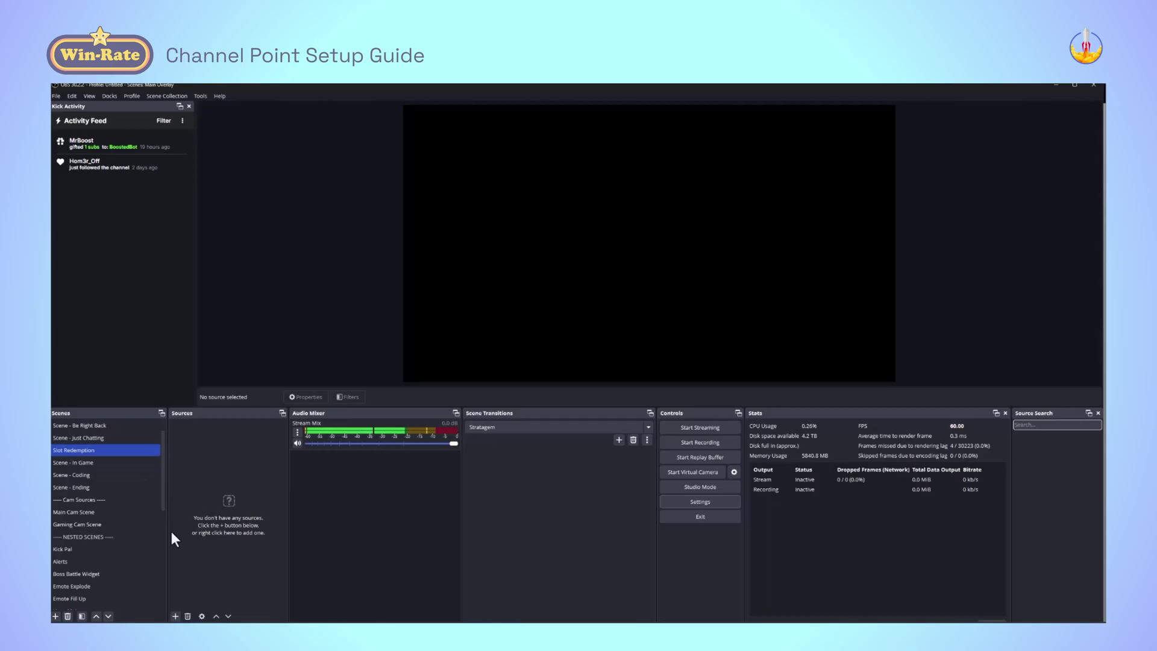
Add a Browser source named 'Slots Widget' to the Slot Redemption scene
left_click(176, 617)
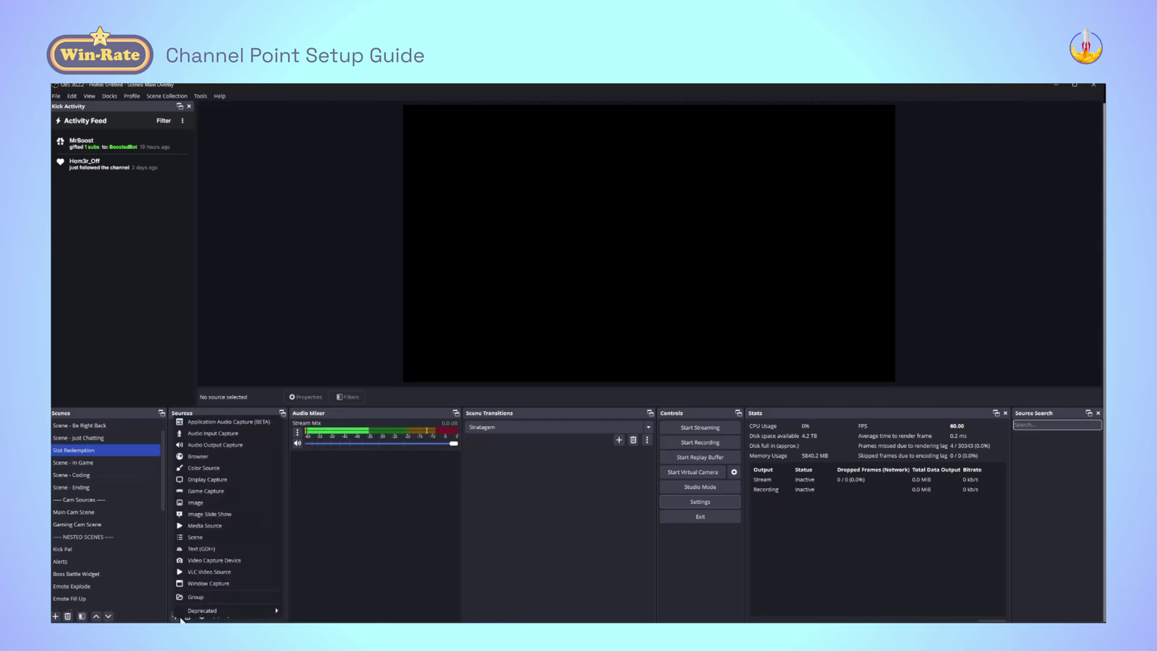
left_click(208, 458)
key("BackSpace")
type("Sl")
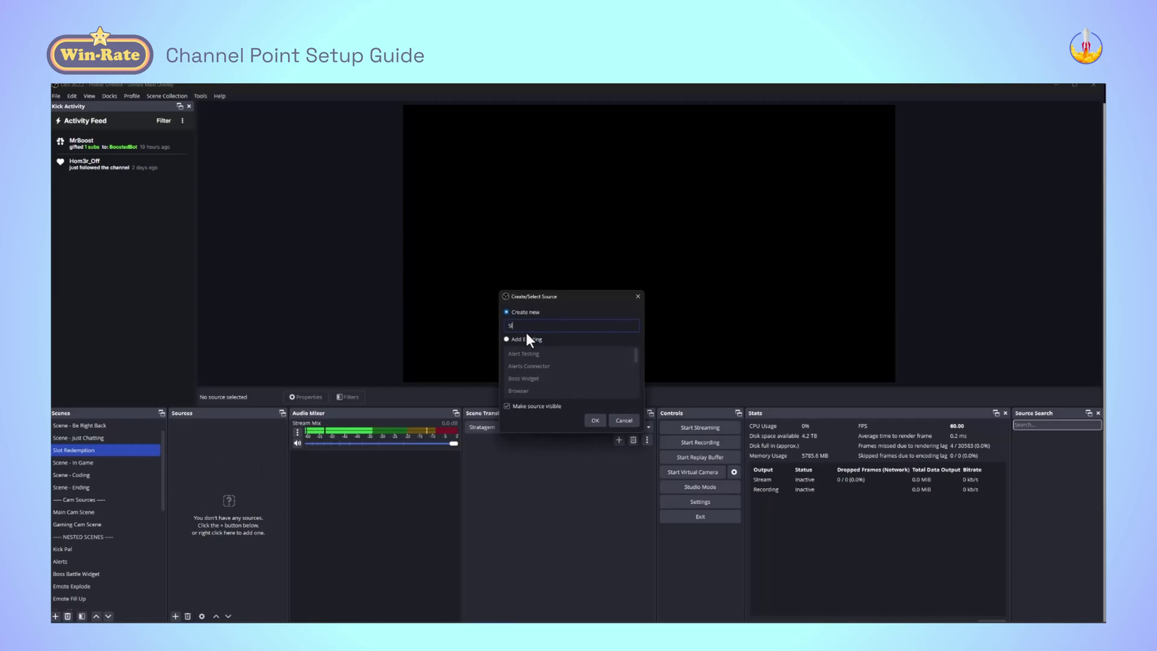
type("ots Widget")
left_click(596, 422)
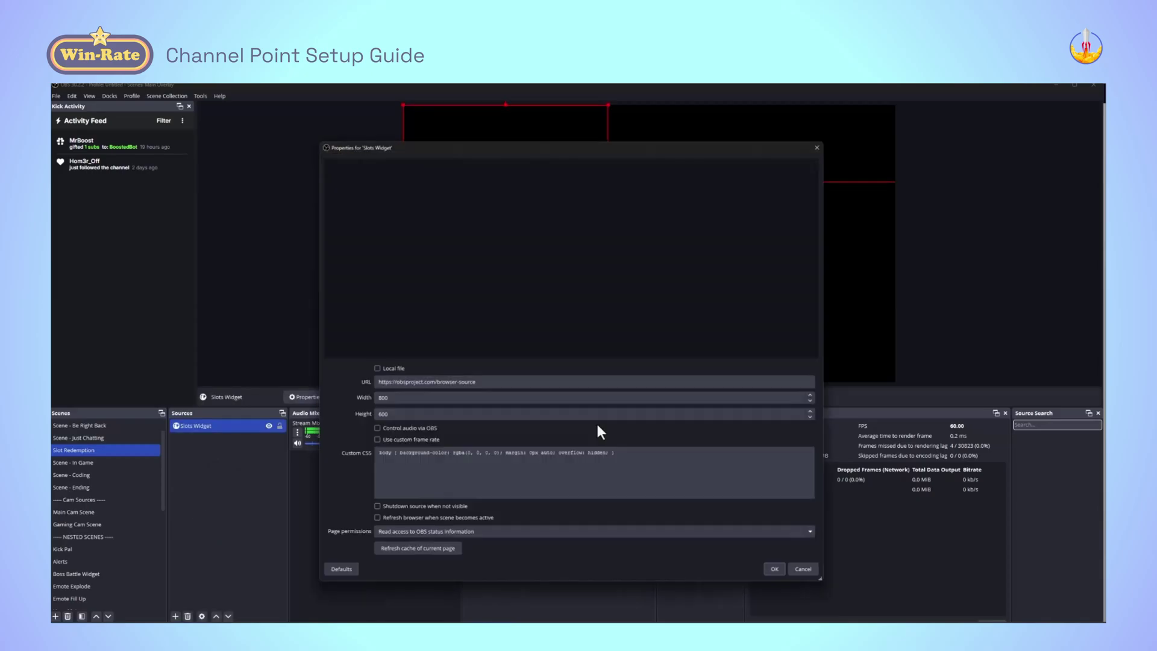
Give Slots Widget the pasted overlay URL, 1920×1080 size, and shutdown when not visible
triple_click(490, 382)
key("ctrl+v")
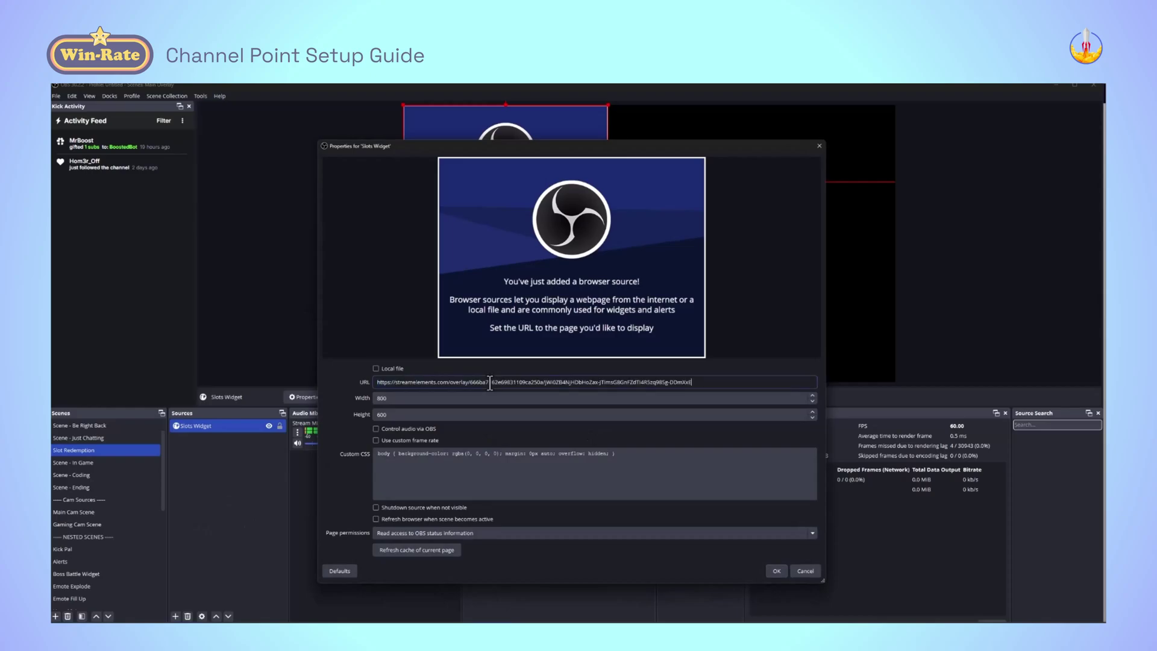
double_click(462, 401)
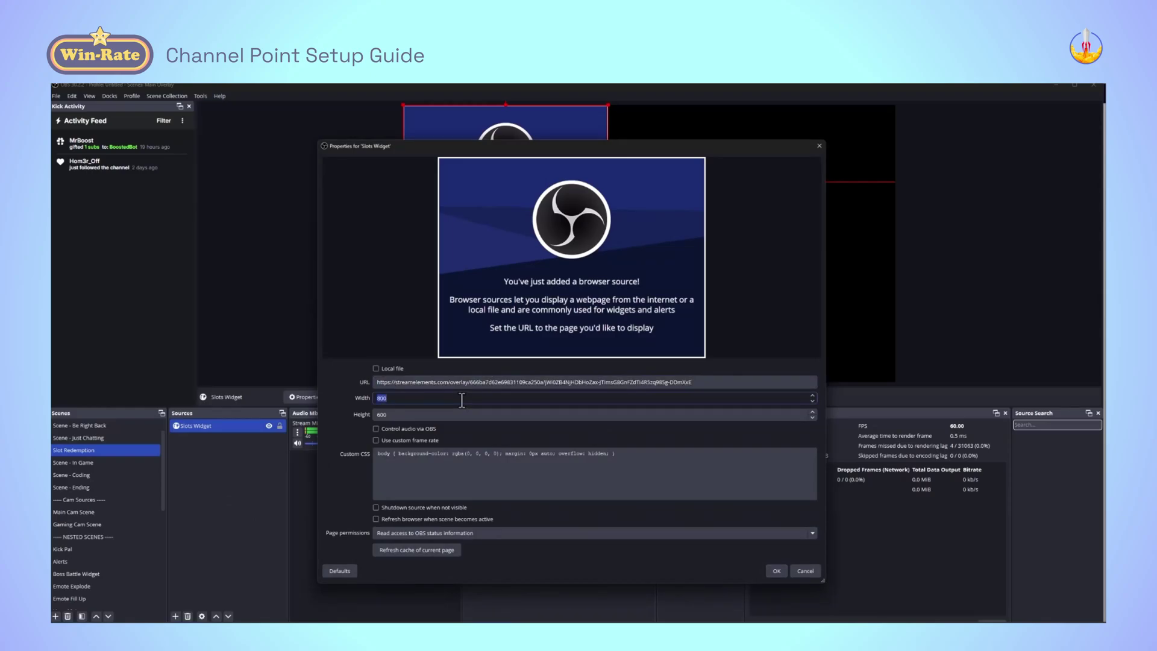
type("1920")
key("Tab")
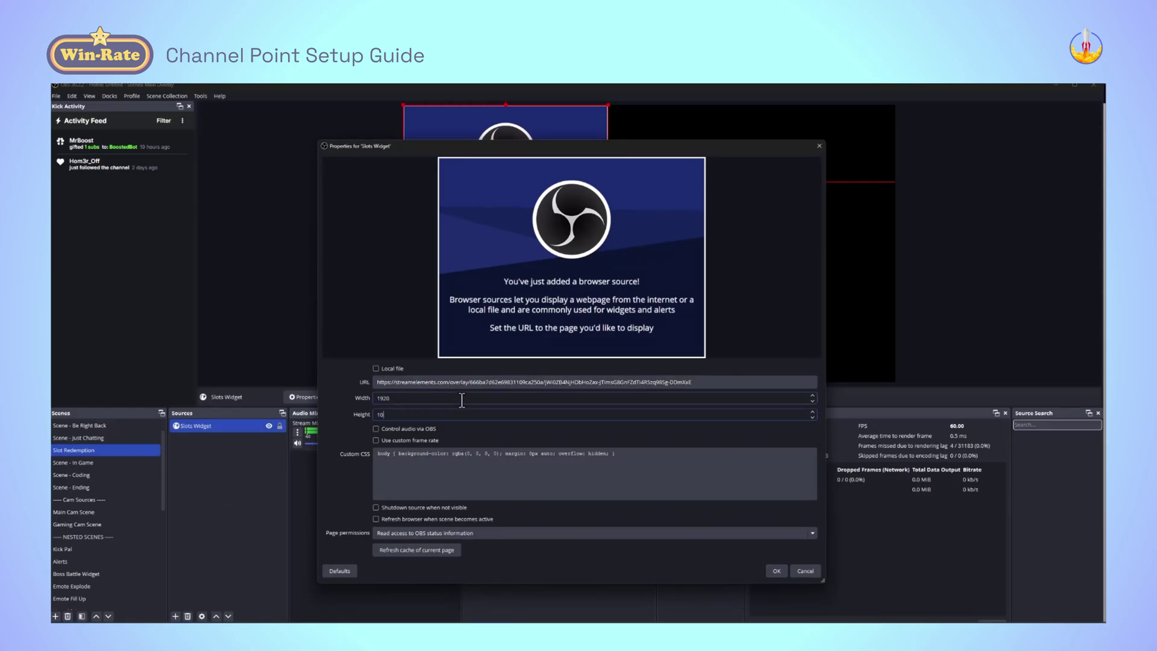
type("1080")
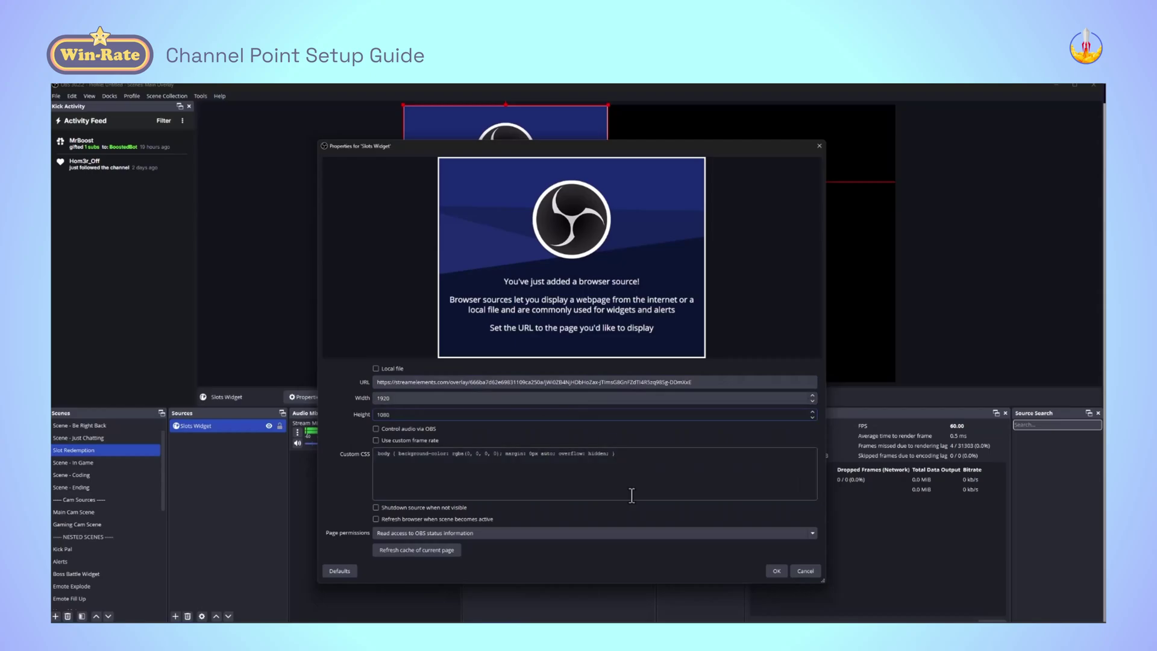
left_click(377, 507)
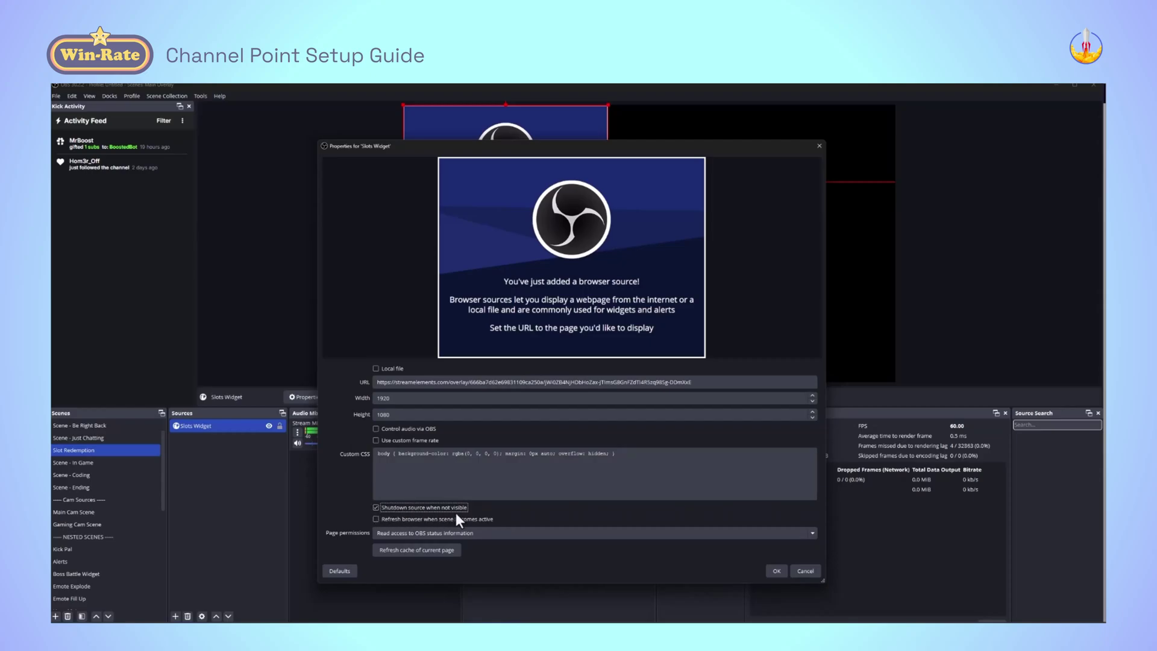
left_click(776, 570)
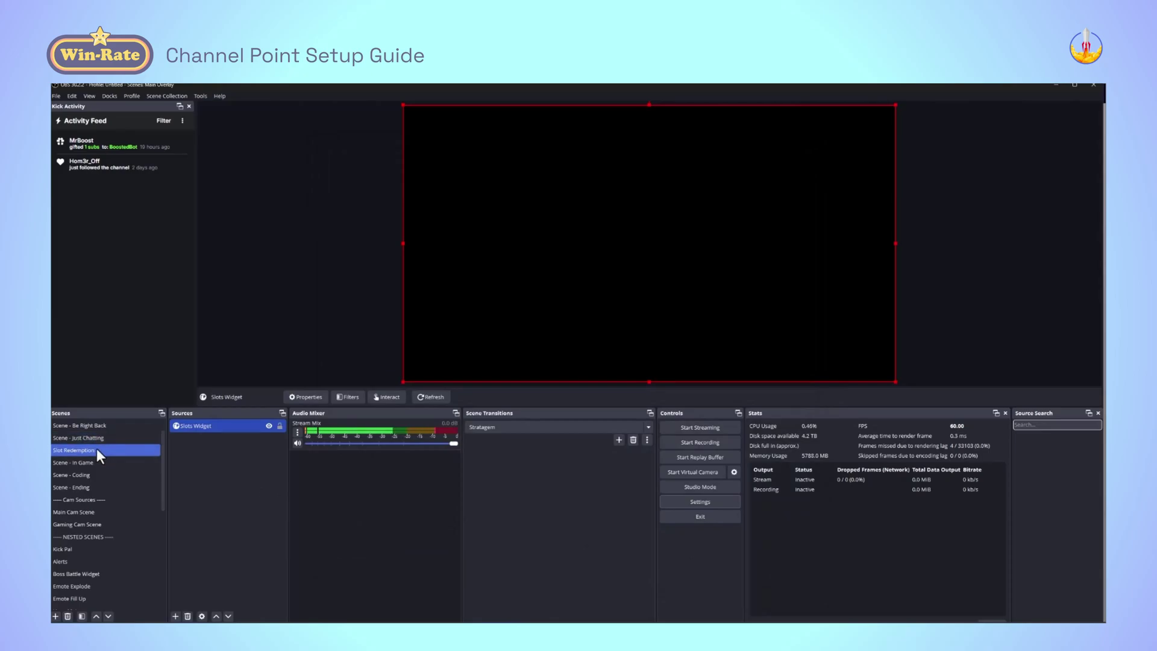
Drag Slot Redemption below Kick Pal in the nested scenes and reselect it
left_click_drag(96, 450, 100, 548)
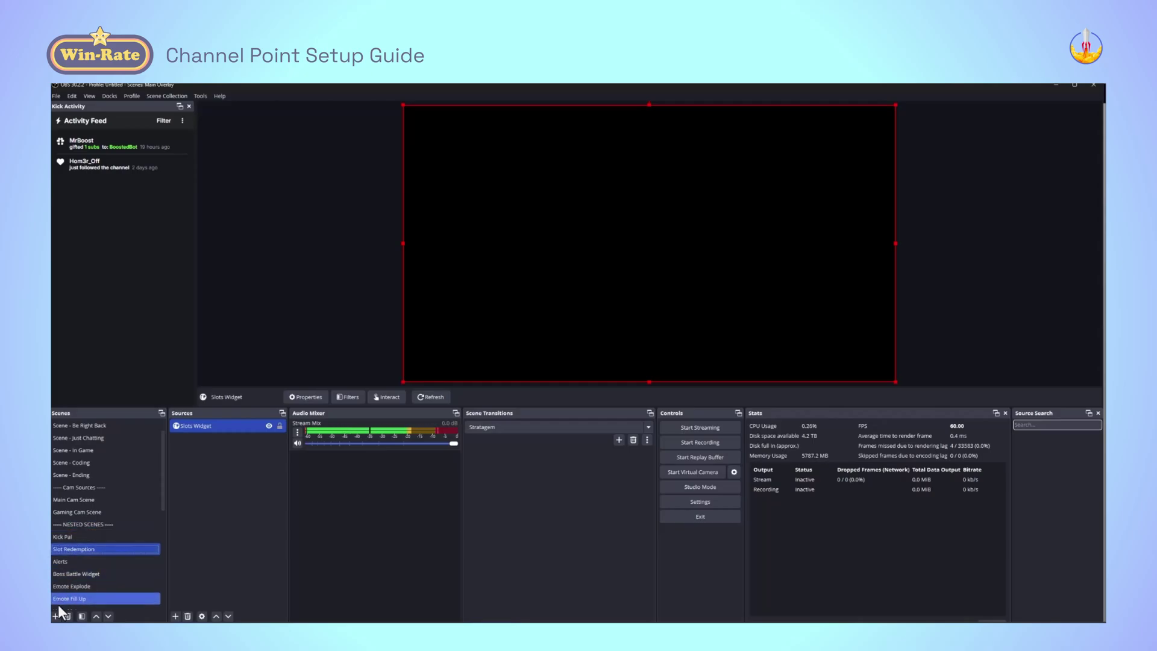
left_click(91, 524)
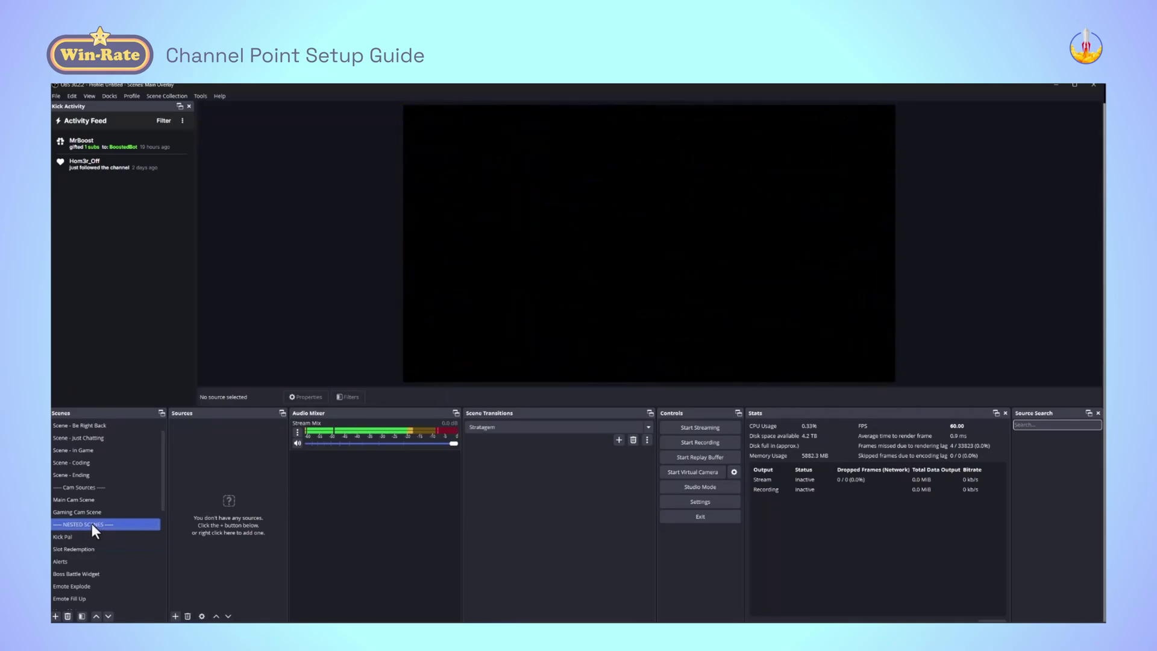
left_click(75, 549)
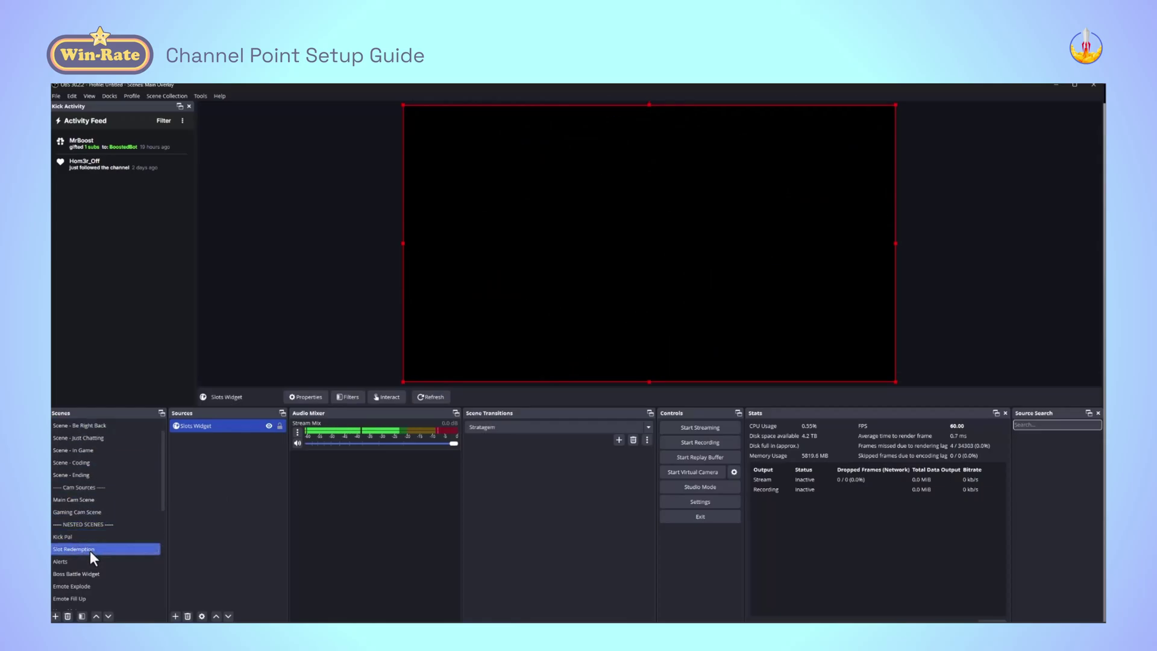
Add the existing Slot Redemption scene as a Scene source inside 'Scene - Just Chatting'
left_click(92, 441)
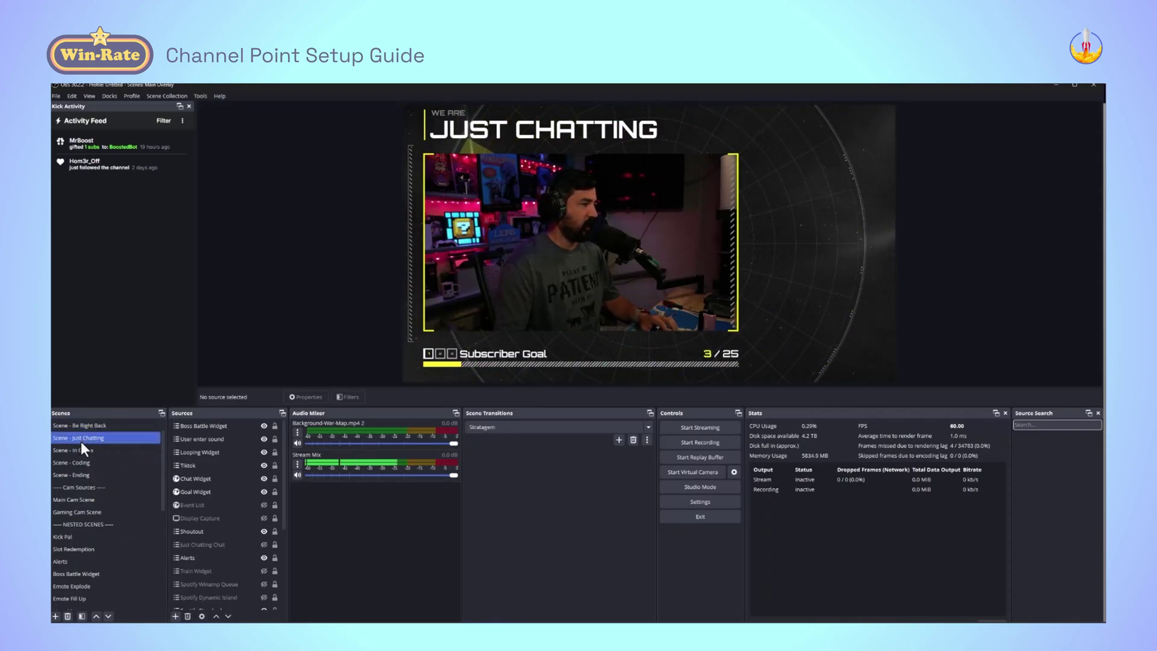
left_click(175, 616)
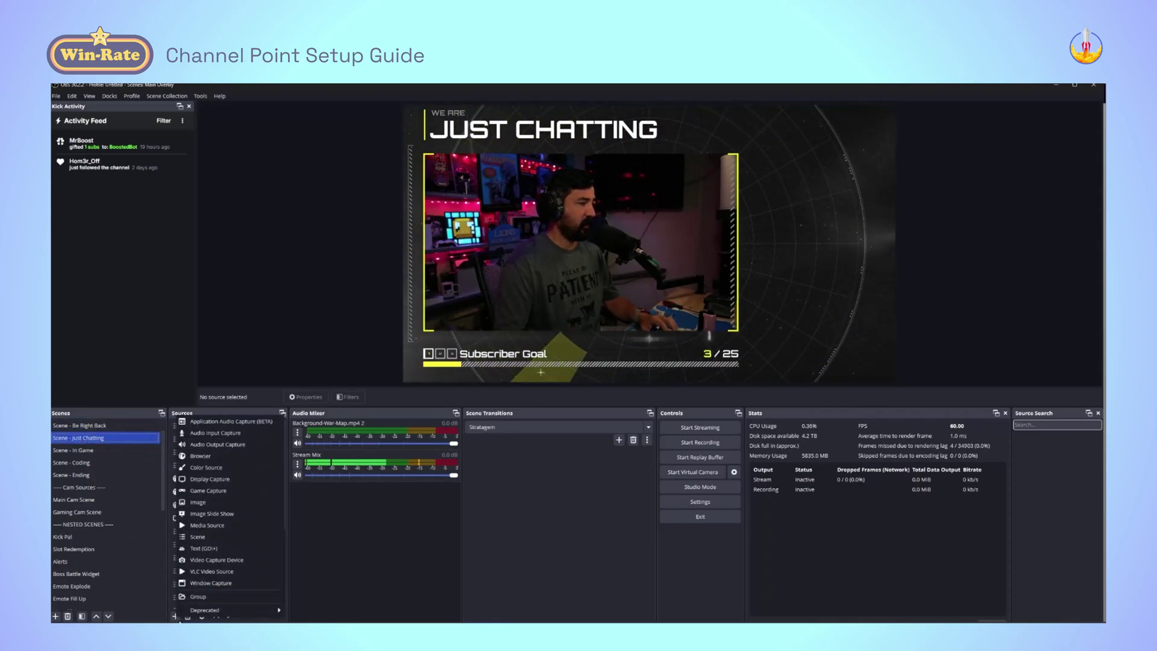
left_click(213, 535)
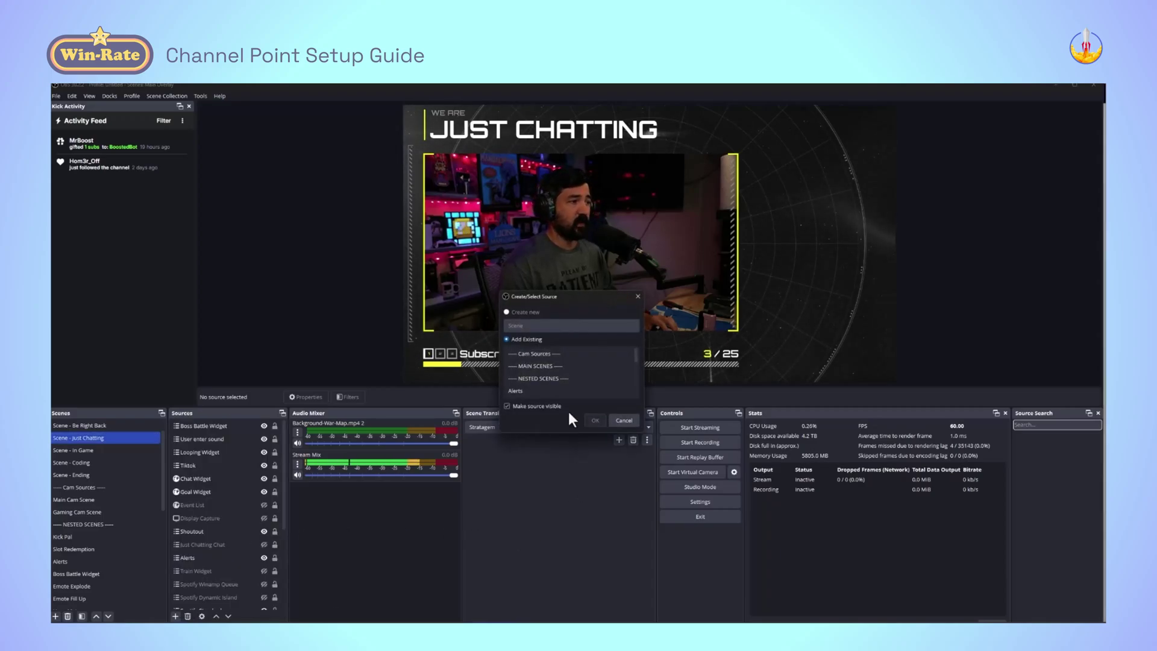
left_click(566, 377)
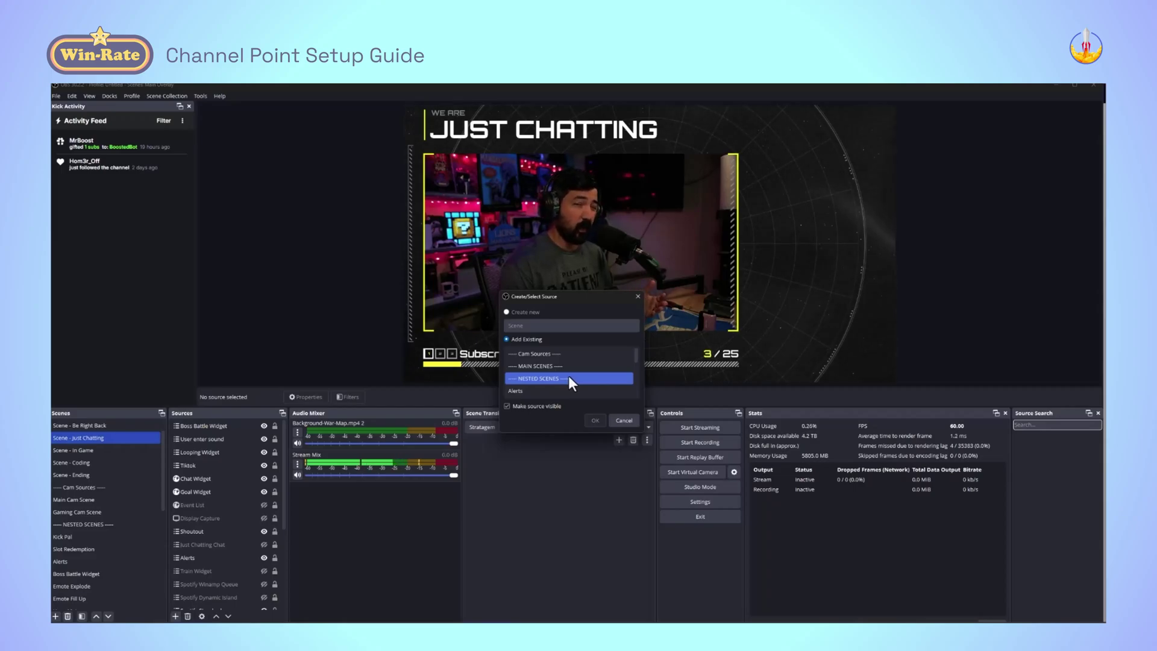
scroll(569, 375, "down", 3)
left_click(566, 378)
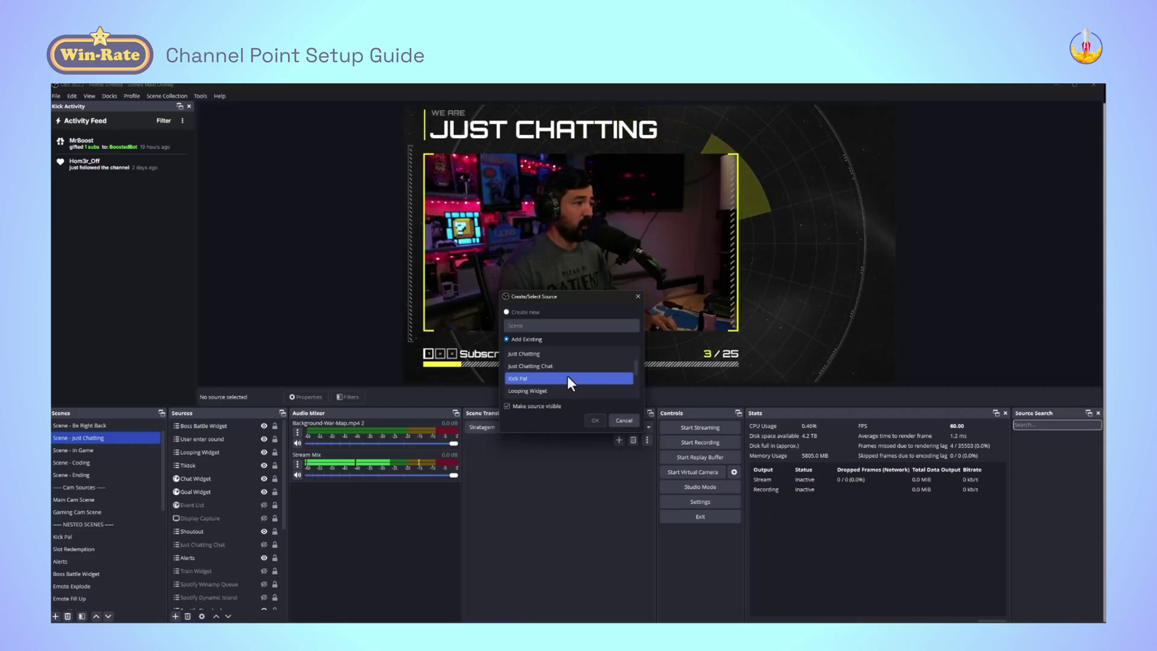
scroll(567, 375, "down", 3)
left_click(566, 378)
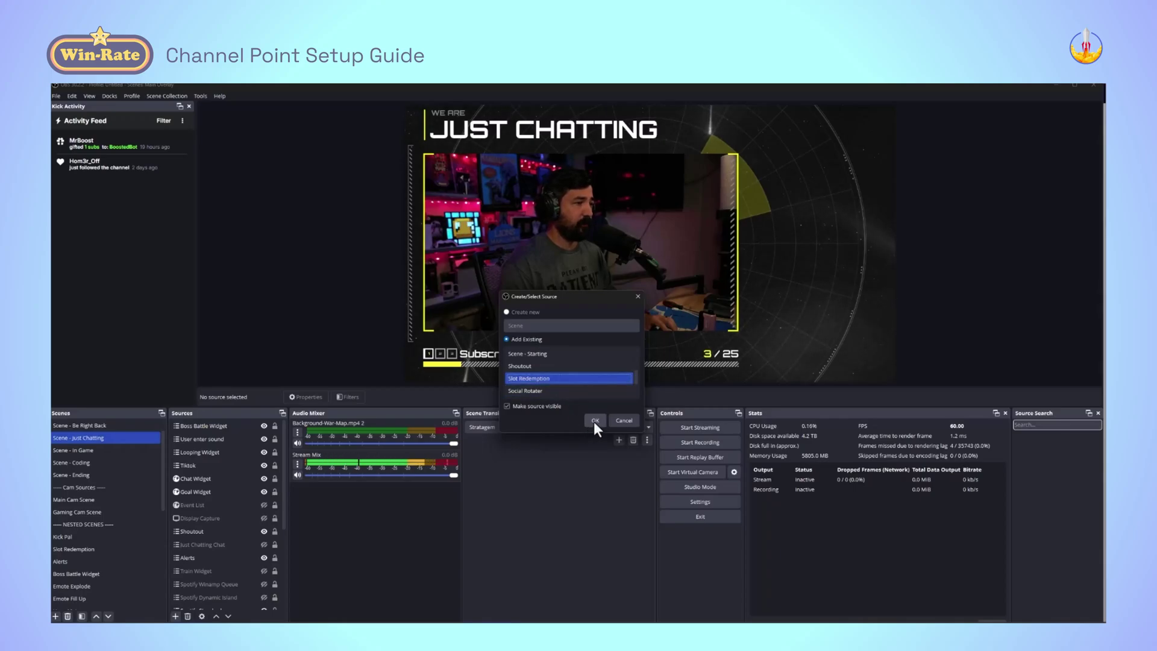
left_click(595, 421)
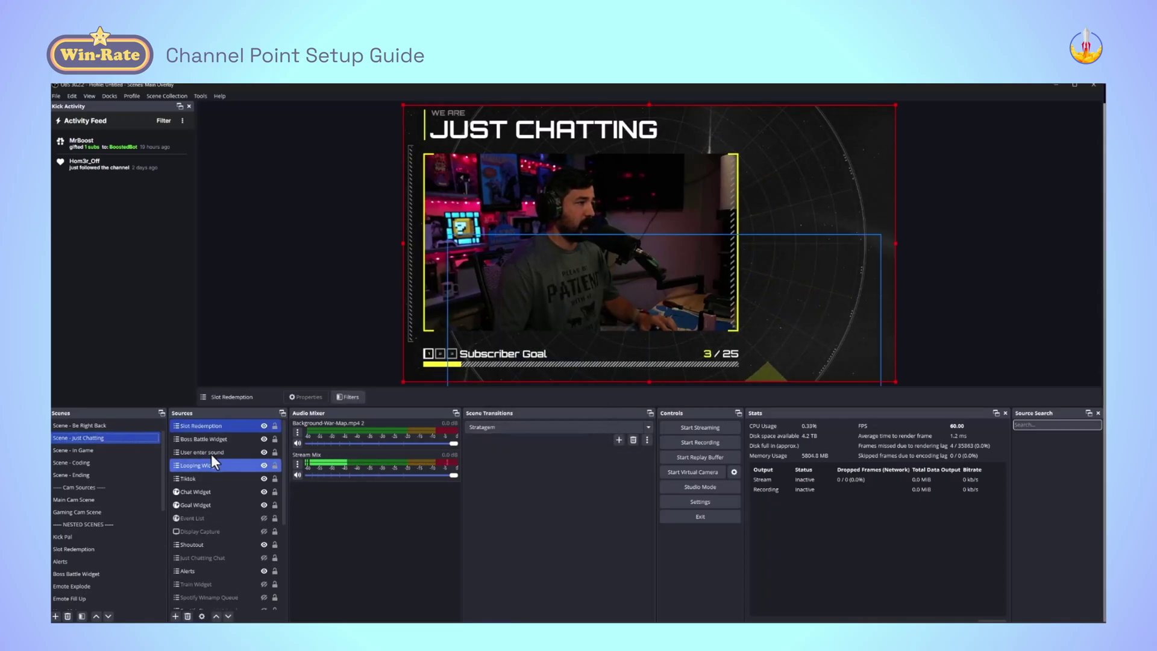